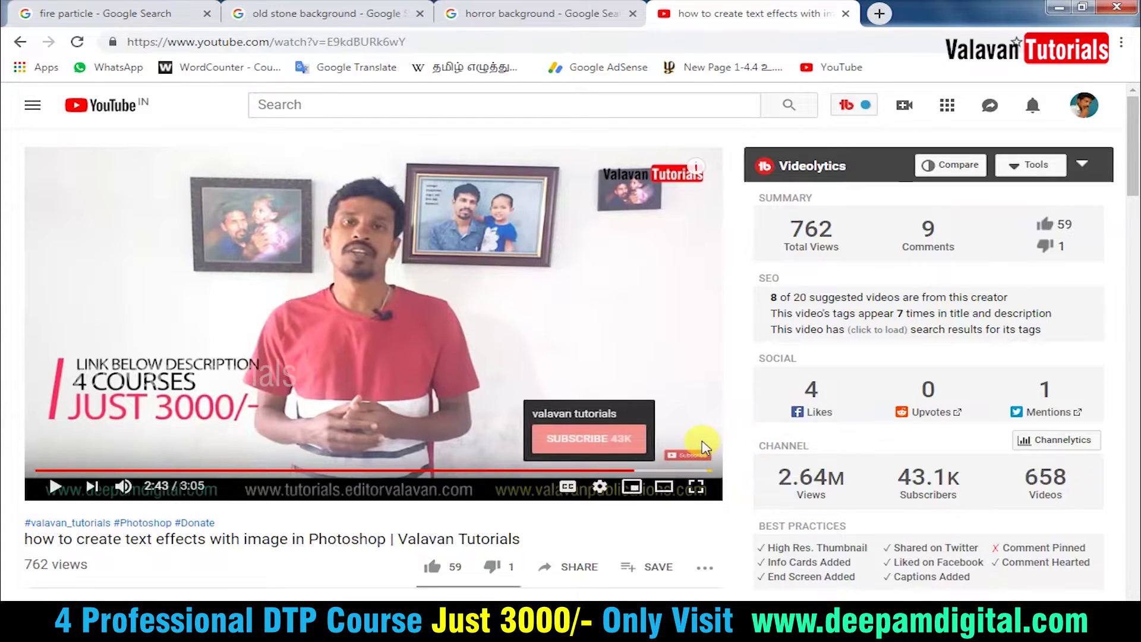
Expand the tutorial video's description and scroll down to the Free PSD Collections link
{"action": "scroll", "coordinate": [522, 458], "scroll_direction": "down", "scroll_amount": 2}
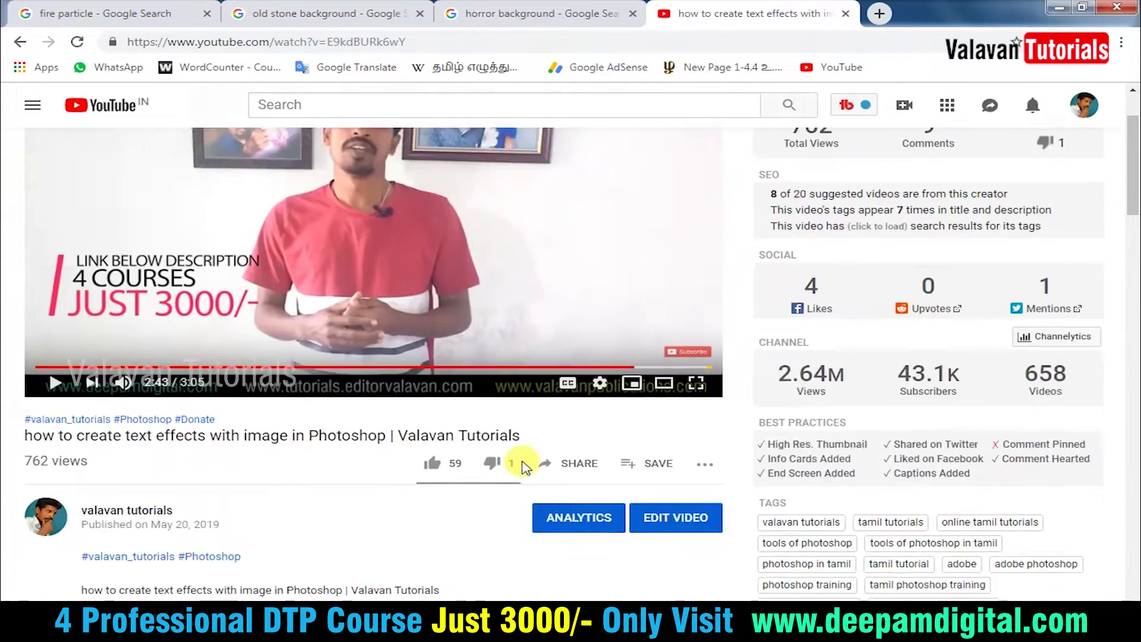
{"action": "scroll", "coordinate": [394, 480], "scroll_direction": "down", "scroll_amount": 2}
{"action": "scroll", "coordinate": [166, 434], "scroll_direction": "down", "scroll_amount": 1}
{"action": "left_click", "coordinate": [132, 395]}
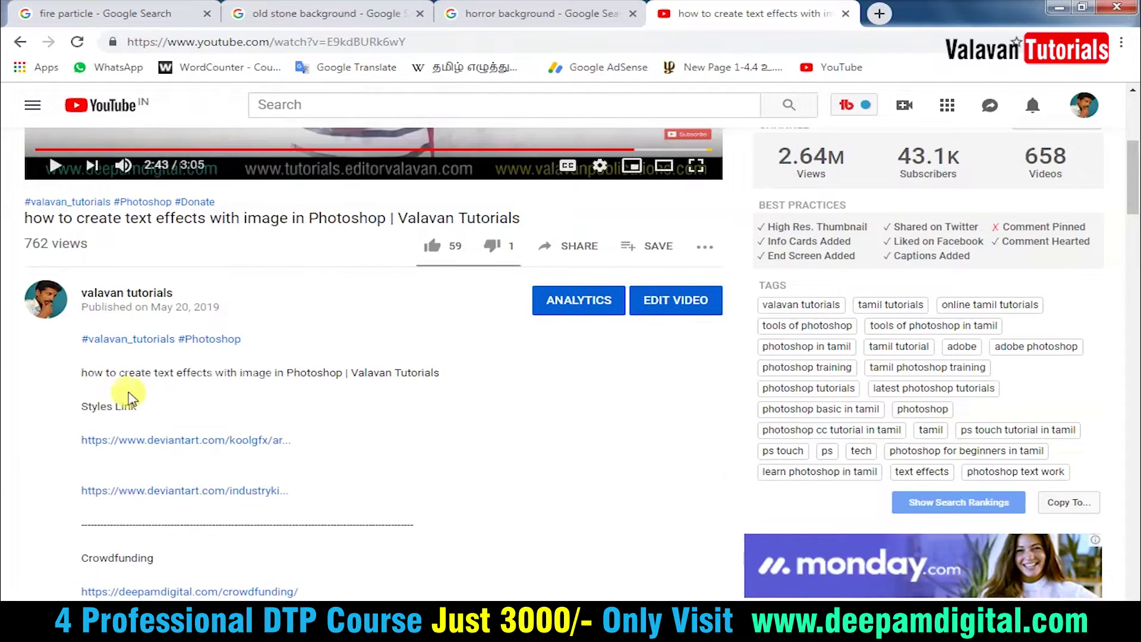
{"action": "scroll", "coordinate": [298, 382], "scroll_direction": "down", "scroll_amount": 3}
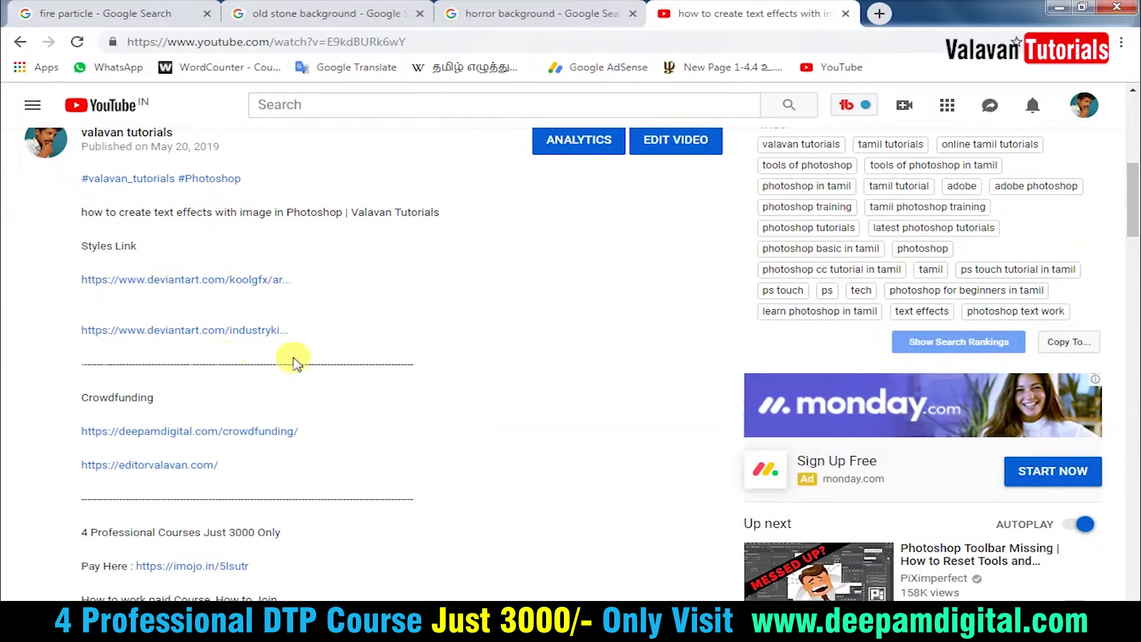
{"action": "scroll", "coordinate": [357, 399], "scroll_direction": "down", "scroll_amount": 2}
{"action": "scroll", "coordinate": [381, 421], "scroll_direction": "down", "scroll_amount": 2}
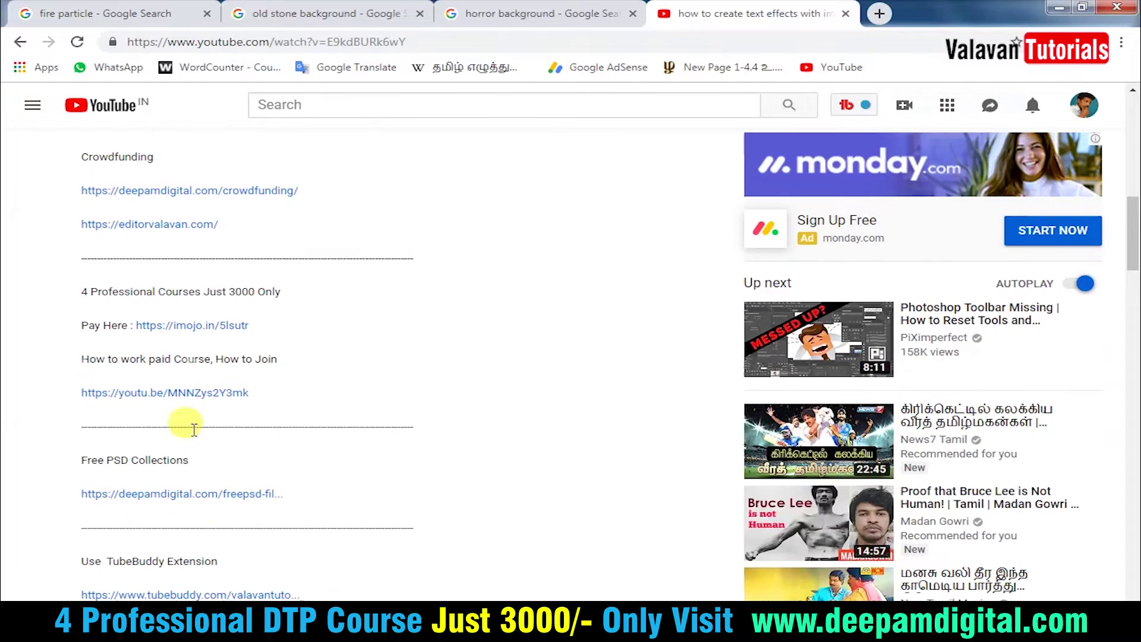
{"action": "scroll", "coordinate": [380, 470], "scroll_direction": "down", "scroll_amount": 1}
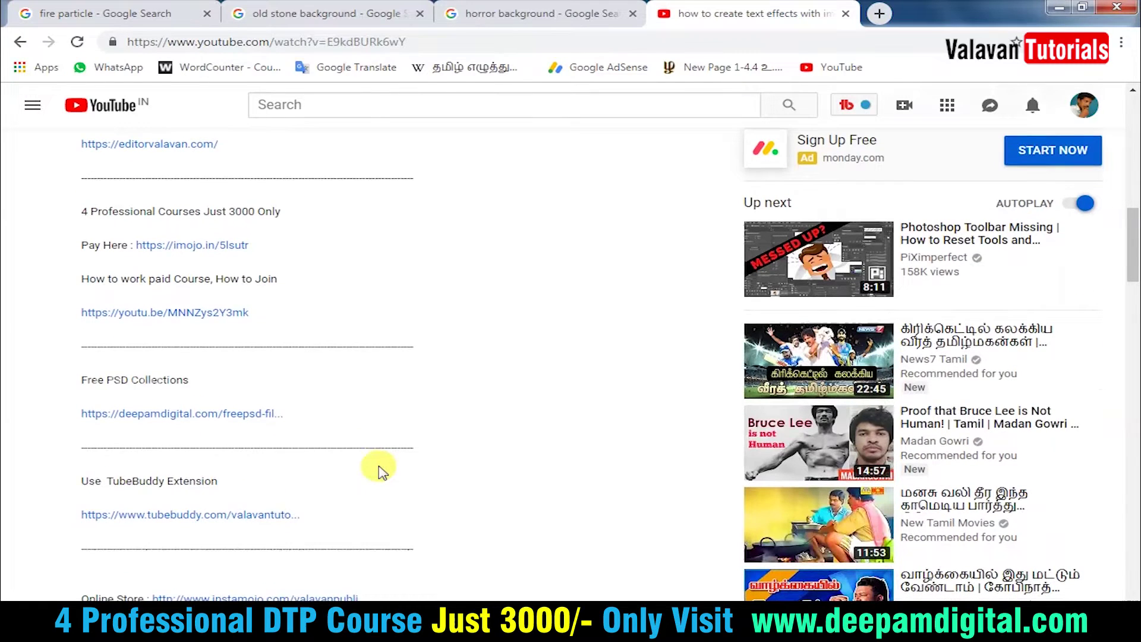
Open the deepamdigital.com free PSD page and browse its wedding, flag and nature PSD listings
{"action": "left_click", "coordinate": [205, 413]}
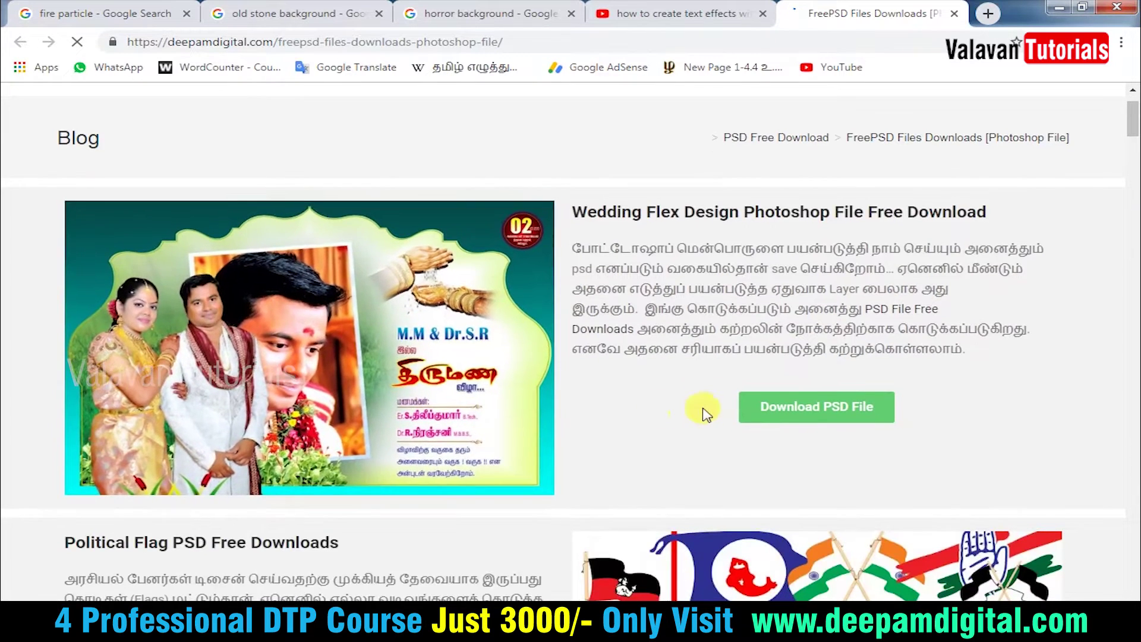
{"action": "scroll", "coordinate": [700, 408], "scroll_direction": "down", "scroll_amount": 7}
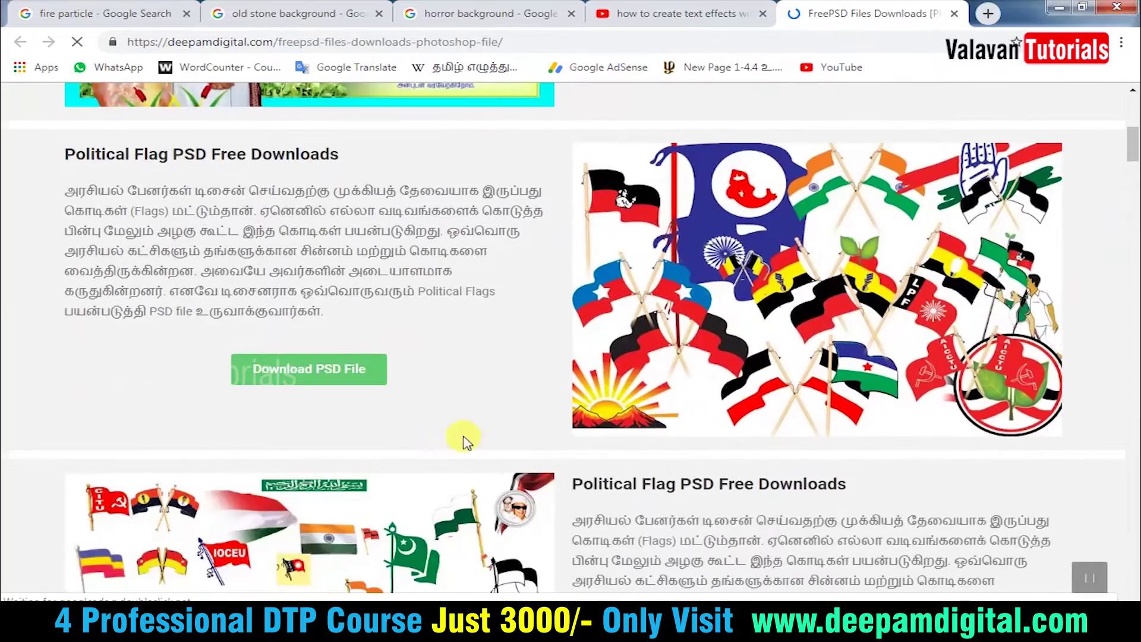
{"action": "scroll", "coordinate": [529, 422], "scroll_direction": "down", "scroll_amount": 5}
{"action": "scroll", "coordinate": [598, 406], "scroll_direction": "down", "scroll_amount": 3}
{"action": "scroll", "coordinate": [637, 416], "scroll_direction": "down", "scroll_amount": 3}
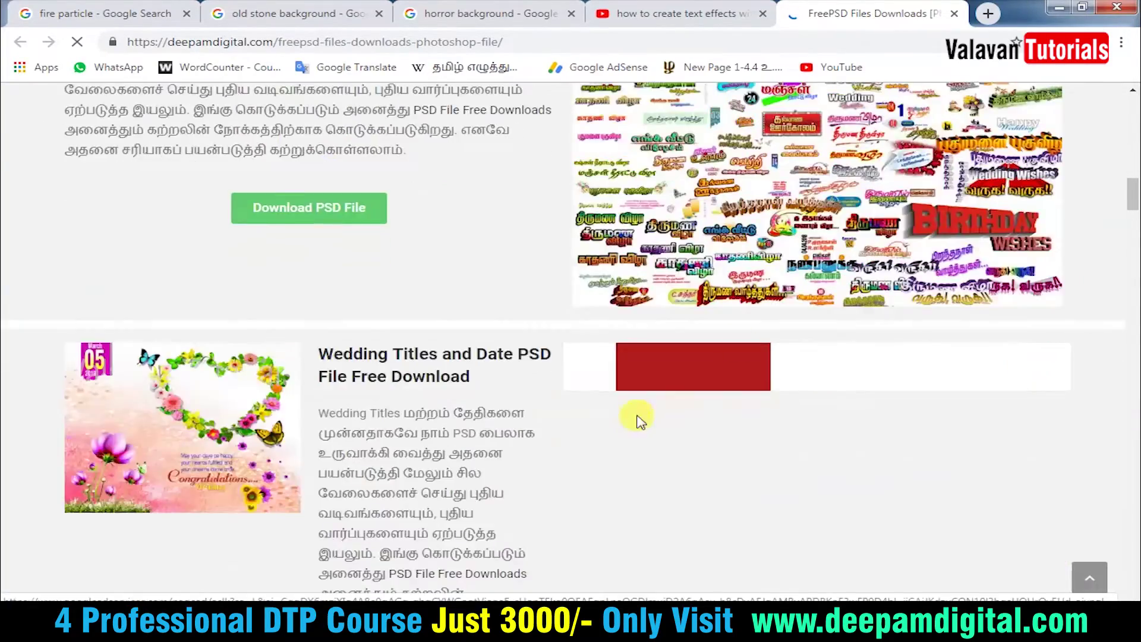
{"action": "scroll", "coordinate": [637, 416], "scroll_direction": "down", "scroll_amount": 3}
{"action": "scroll", "coordinate": [688, 327], "scroll_direction": "down", "scroll_amount": 5}
{"action": "scroll", "coordinate": [584, 425], "scroll_direction": "down", "scroll_amount": 3}
{"action": "scroll", "coordinate": [589, 416], "scroll_direction": "down", "scroll_amount": 1}
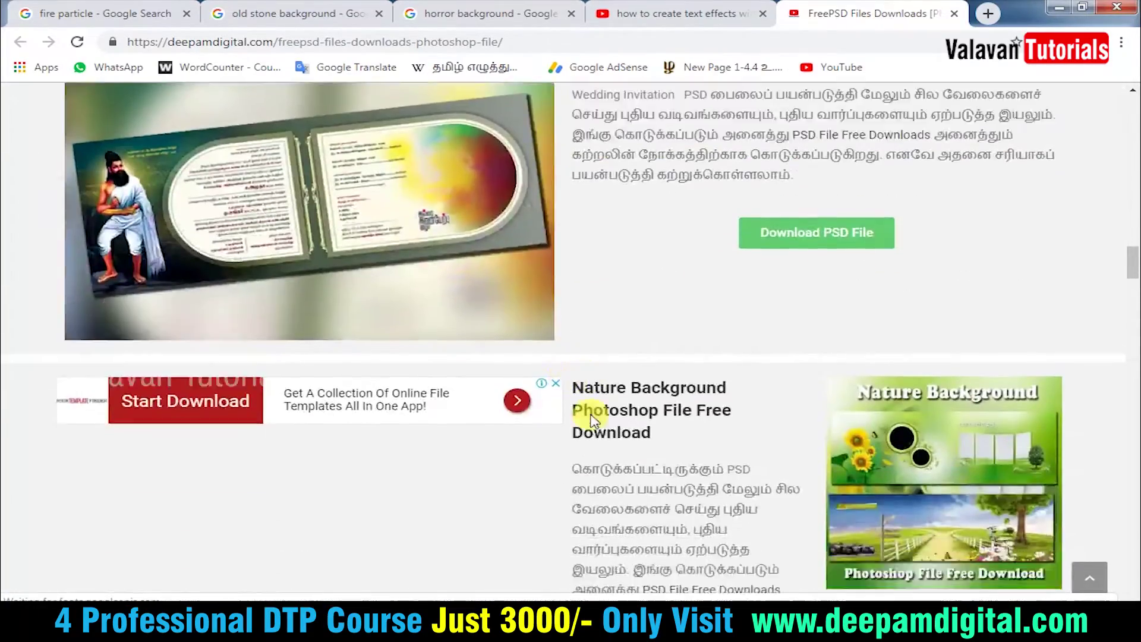
{"action": "scroll", "coordinate": [600, 411], "scroll_direction": "down", "scroll_amount": 5}
{"action": "scroll", "coordinate": [615, 397], "scroll_direction": "down", "scroll_amount": 2}
{"action": "scroll", "coordinate": [617, 392], "scroll_direction": "up", "scroll_amount": 5}
{"action": "scroll", "coordinate": [619, 386], "scroll_direction": "up", "scroll_amount": 5}
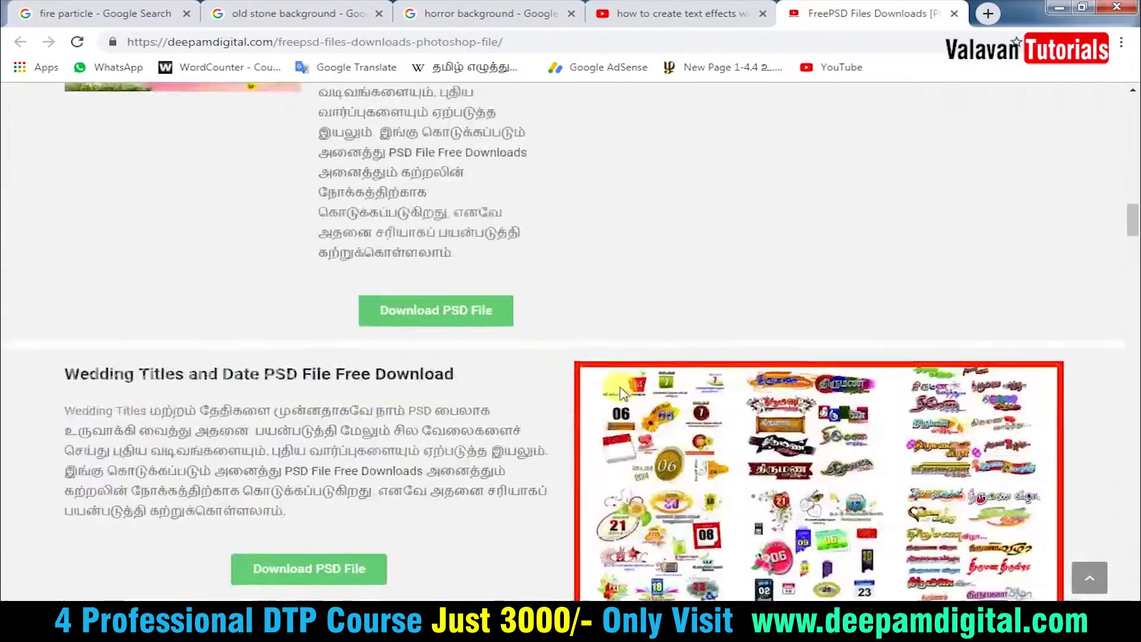
{"action": "scroll", "coordinate": [618, 368], "scroll_direction": "up", "scroll_amount": 5}
{"action": "scroll", "coordinate": [618, 351], "scroll_direction": "up", "scroll_amount": 10}
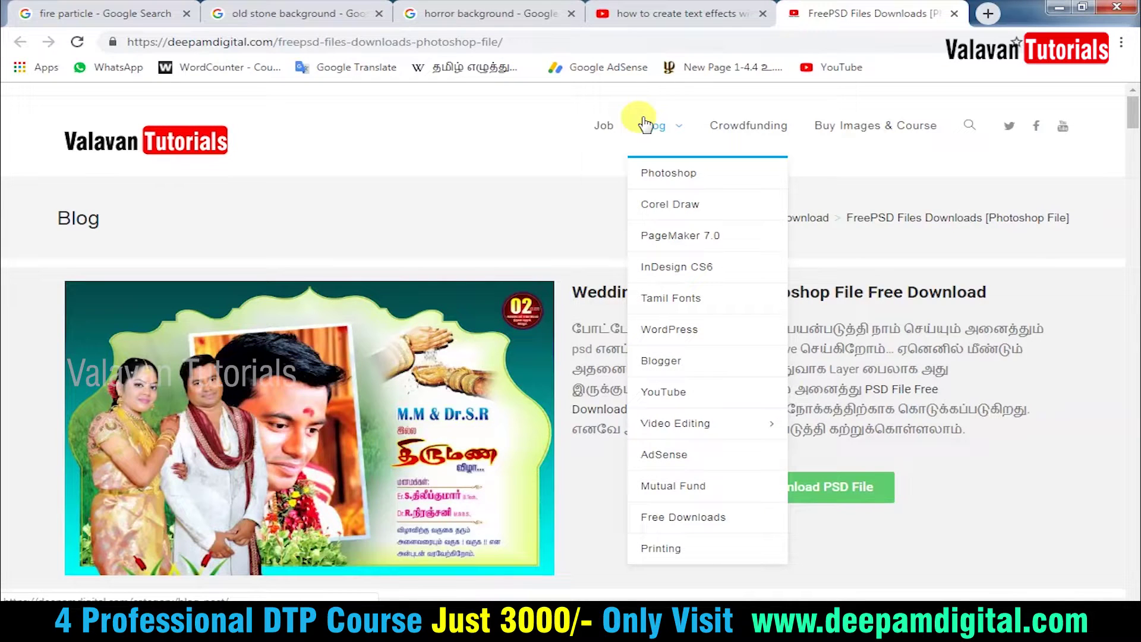
{"action": "left_click", "coordinate": [660, 13]}
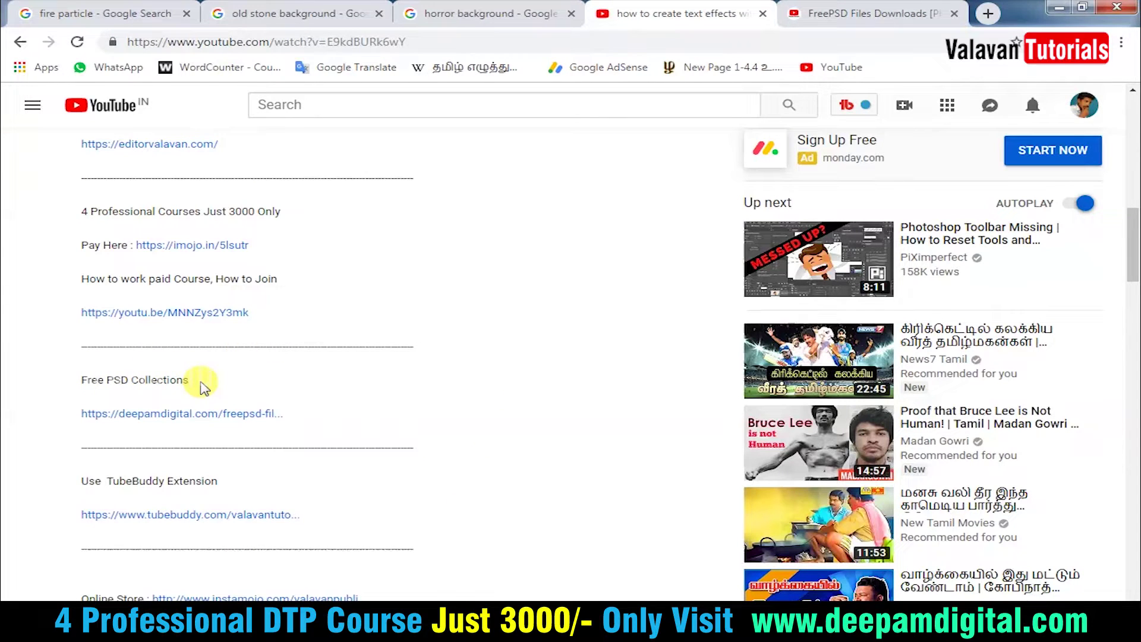
{"action": "left_click", "coordinate": [879, 19]}
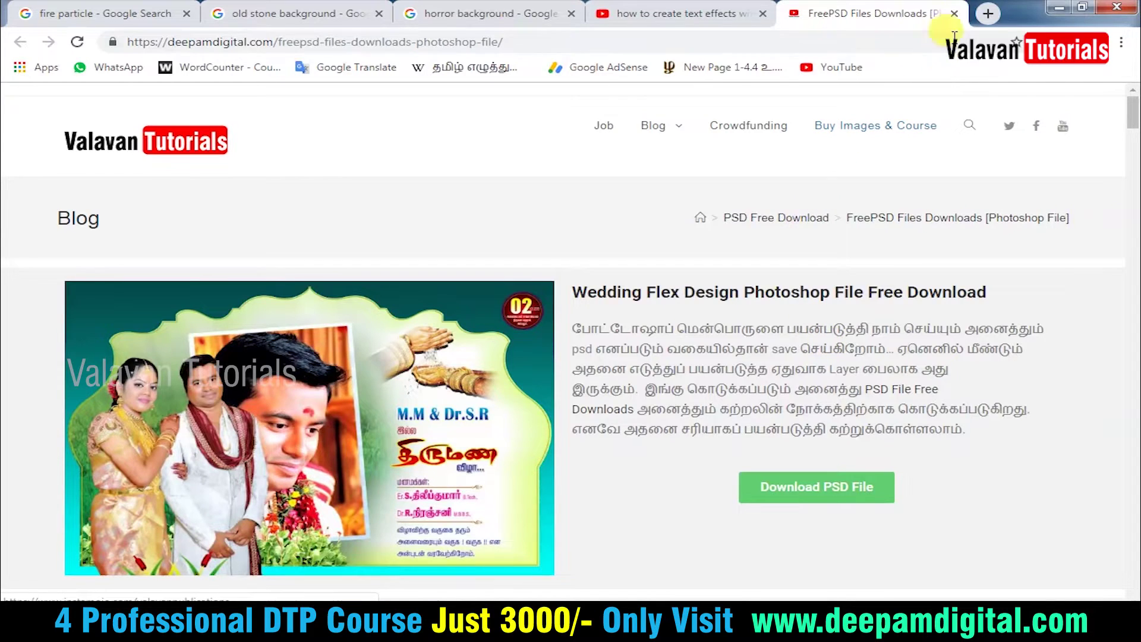
Close the free PSD and YouTube tabs, keeping the three background search tabs
{"action": "left_click", "coordinate": [956, 14]}
{"action": "left_click", "coordinate": [543, 8]}
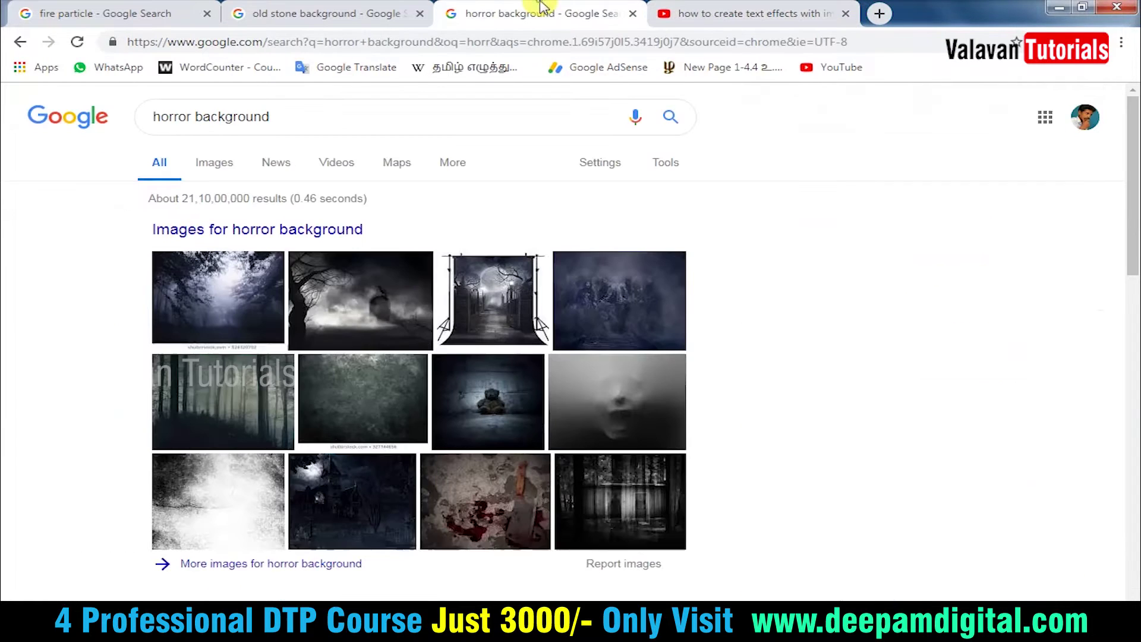
{"action": "left_click", "coordinate": [846, 13]}
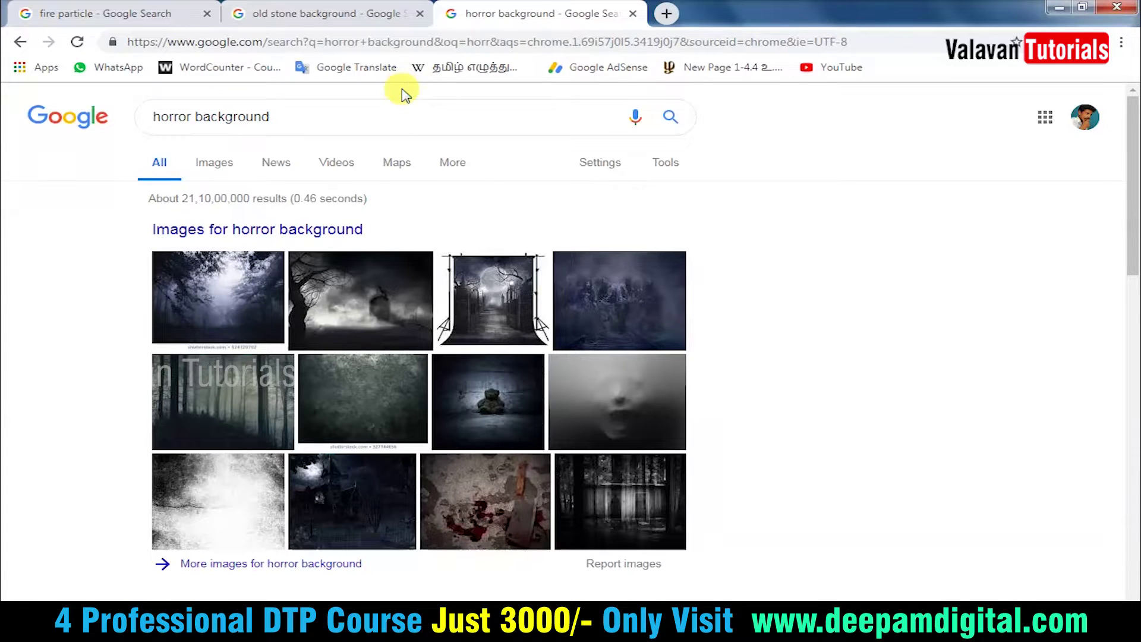
{"action": "left_click", "coordinate": [319, 12]}
{"action": "left_click", "coordinate": [125, 12]}
{"action": "left_click", "coordinate": [313, 7]}
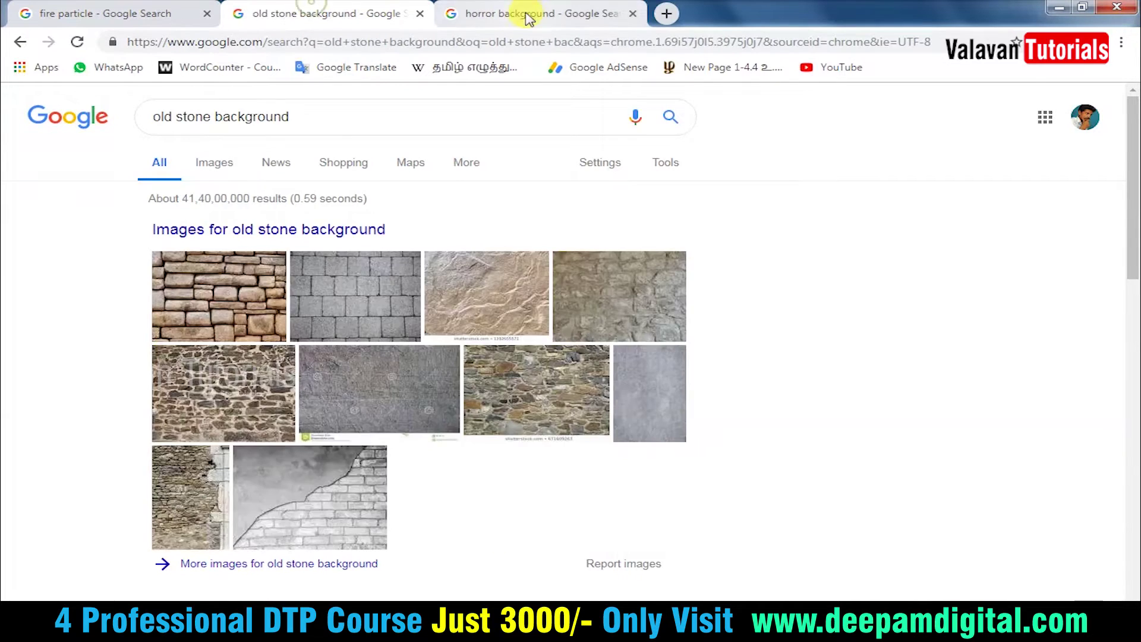
{"action": "left_click", "coordinate": [524, 12]}
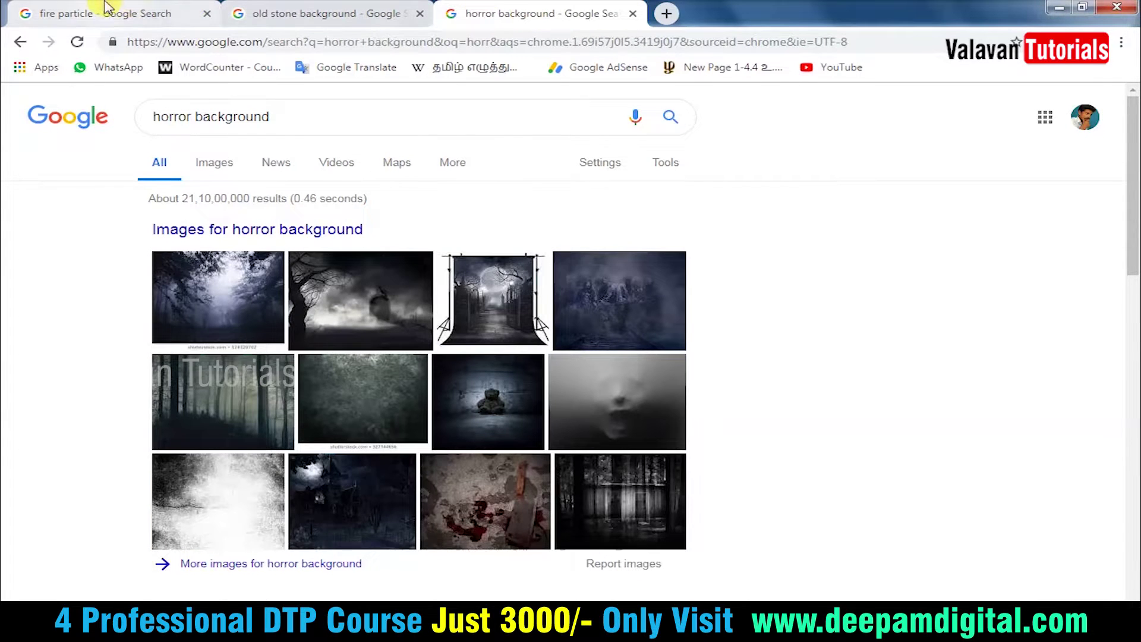
{"action": "left_click", "coordinate": [113, 12]}
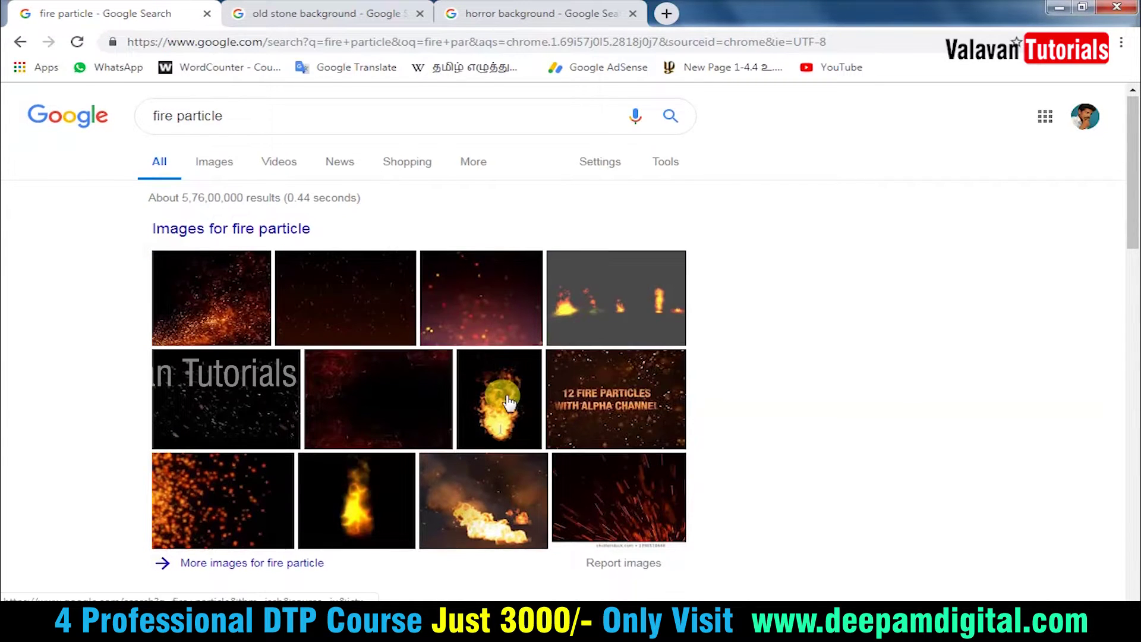
Browse Google image results for 'fire particle', then move on to the horror background search
{"action": "scroll", "coordinate": [502, 400], "scroll_direction": "down", "scroll_amount": 1}
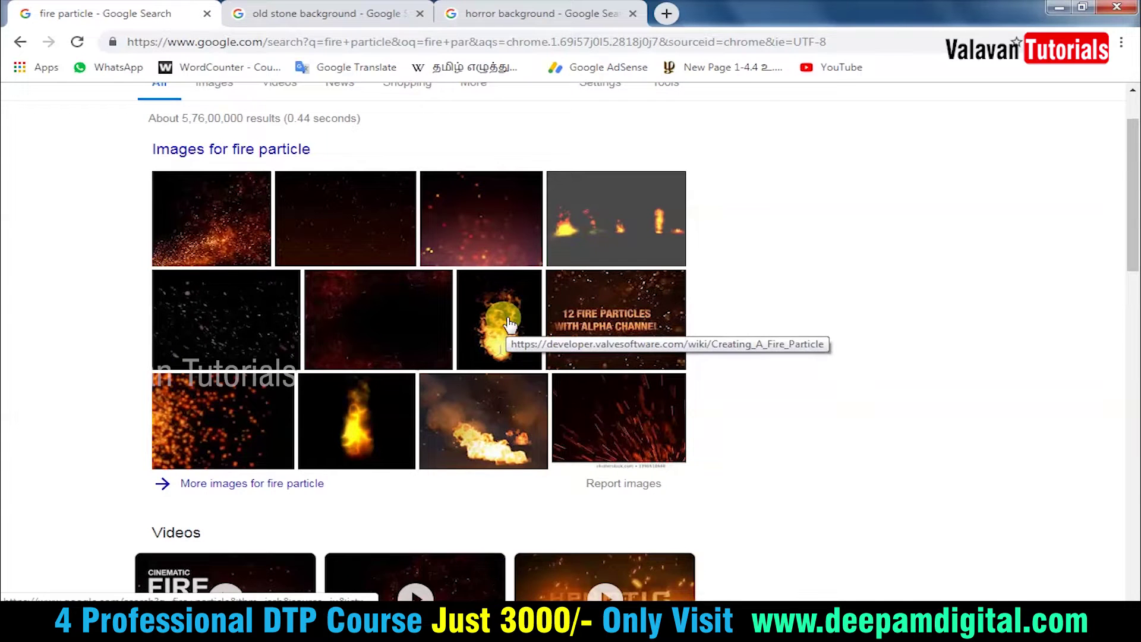
{"action": "scroll", "coordinate": [158, 255], "scroll_direction": "up", "scroll_amount": 1}
{"action": "left_click", "coordinate": [215, 164]}
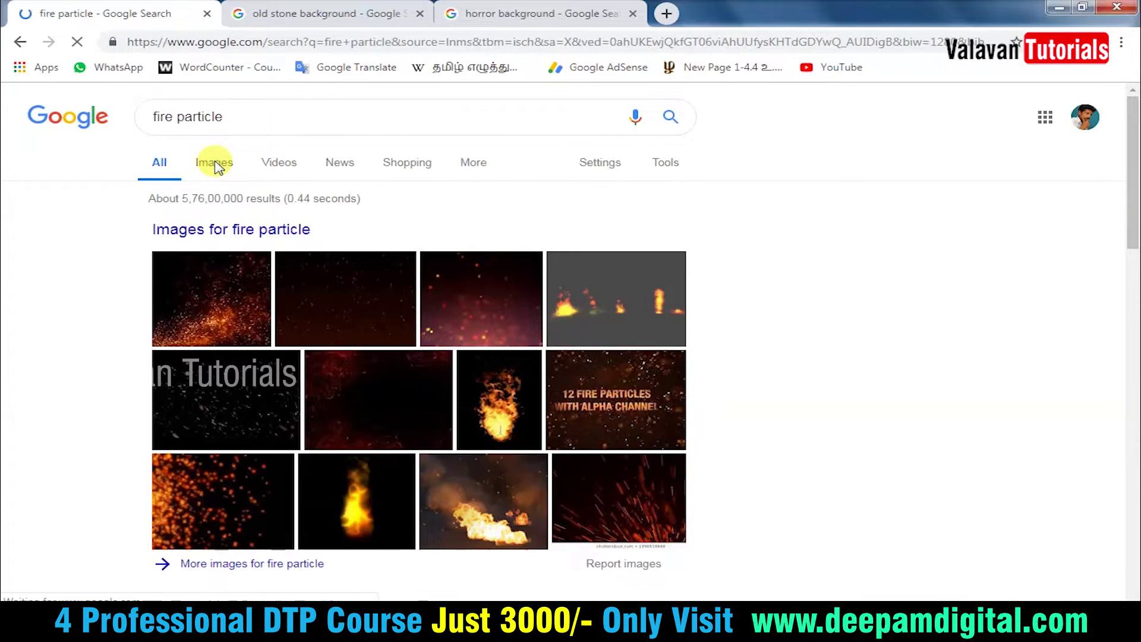
{"action": "scroll", "coordinate": [479, 369], "scroll_direction": "down", "scroll_amount": 3}
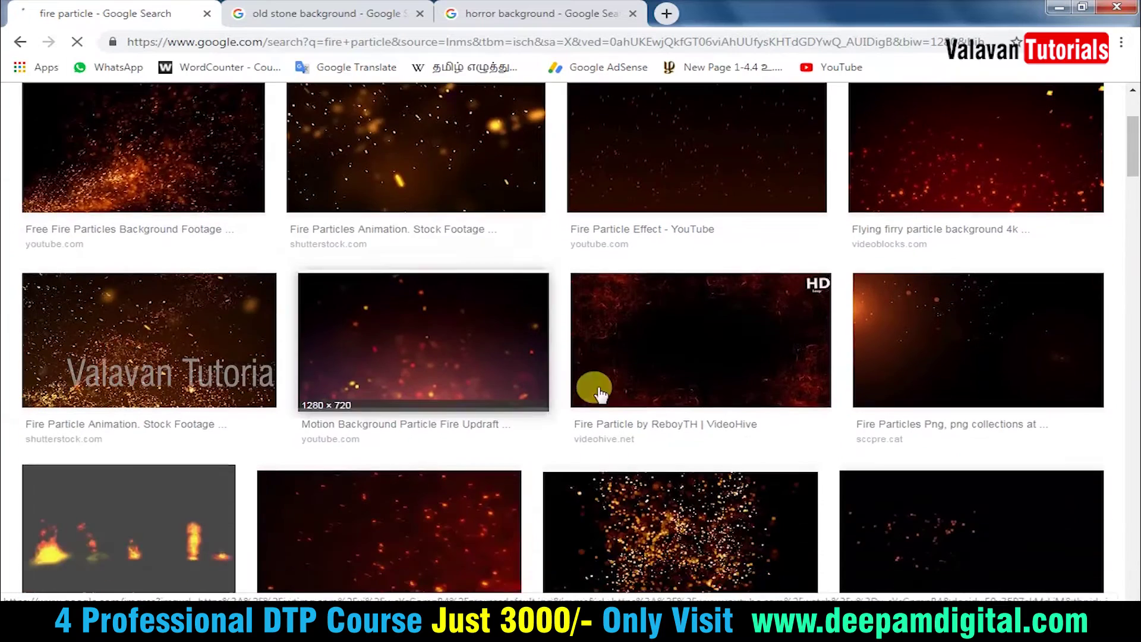
{"action": "scroll", "coordinate": [600, 392], "scroll_direction": "down", "scroll_amount": 5}
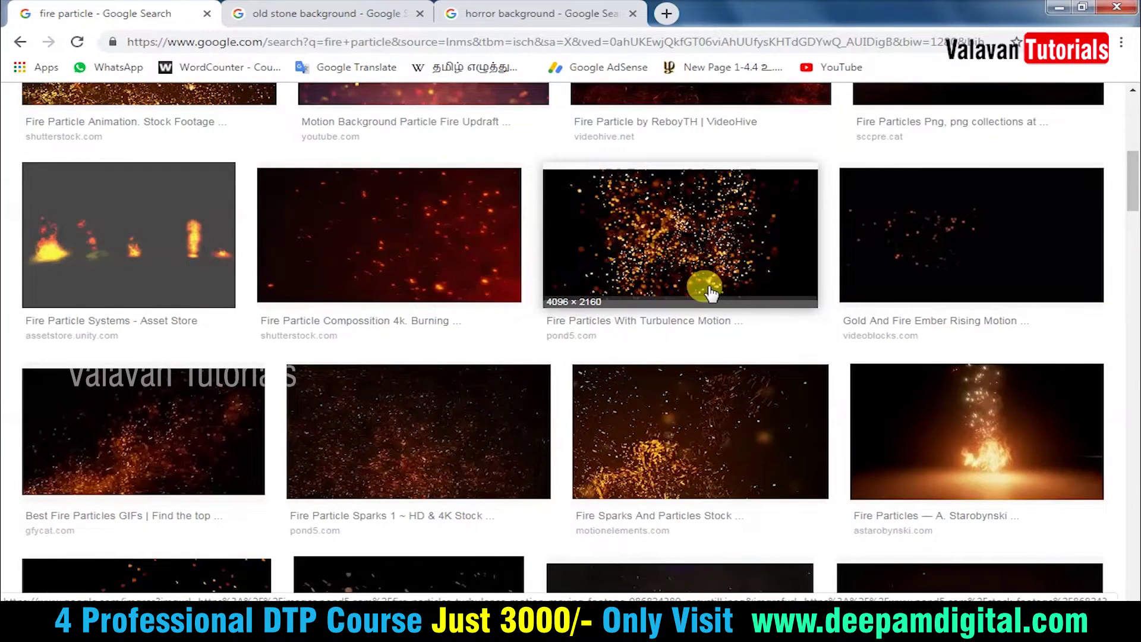
{"action": "scroll", "coordinate": [711, 291], "scroll_direction": "down", "scroll_amount": 4}
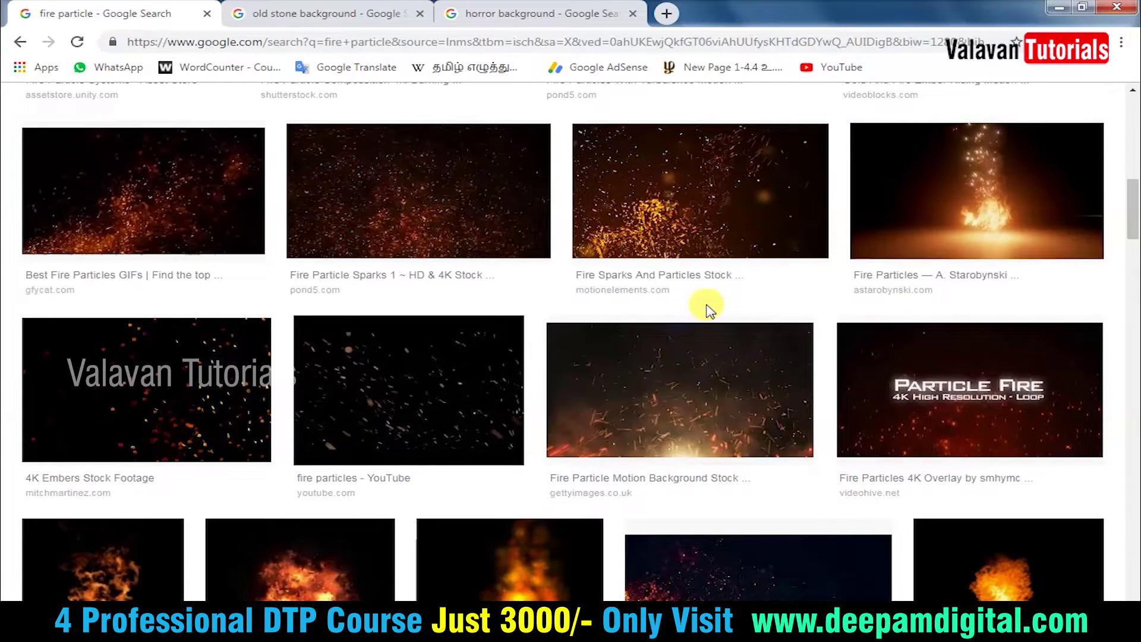
{"action": "scroll", "coordinate": [710, 333], "scroll_direction": "down", "scroll_amount": 1}
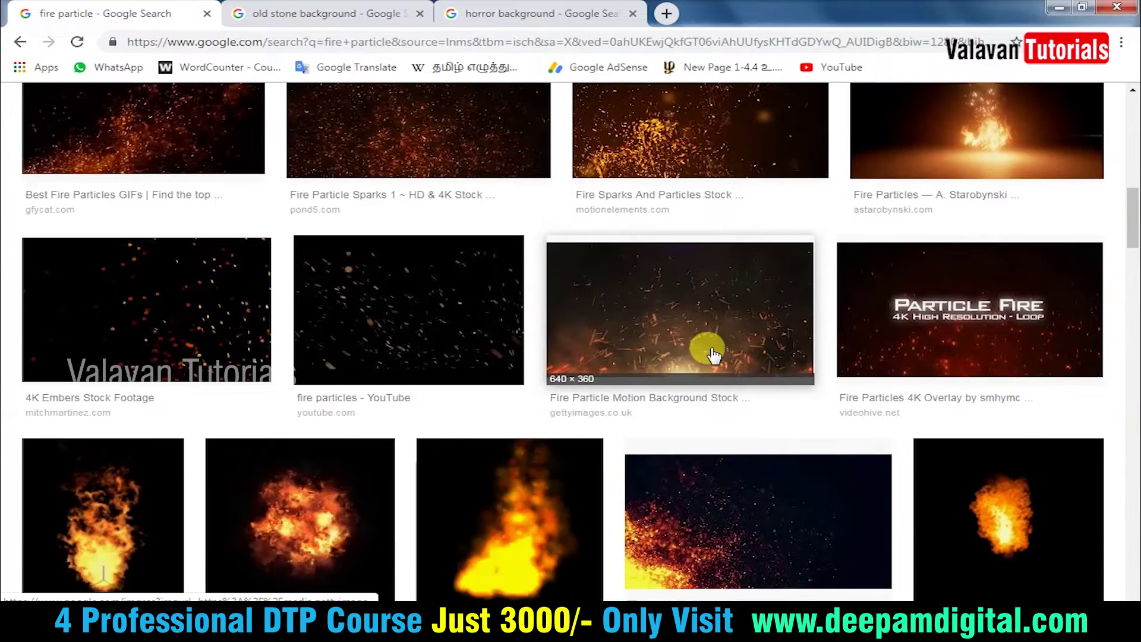
{"action": "scroll", "coordinate": [714, 357], "scroll_direction": "down", "scroll_amount": 2}
{"action": "scroll", "coordinate": [666, 405], "scroll_direction": "up", "scroll_amount": 7}
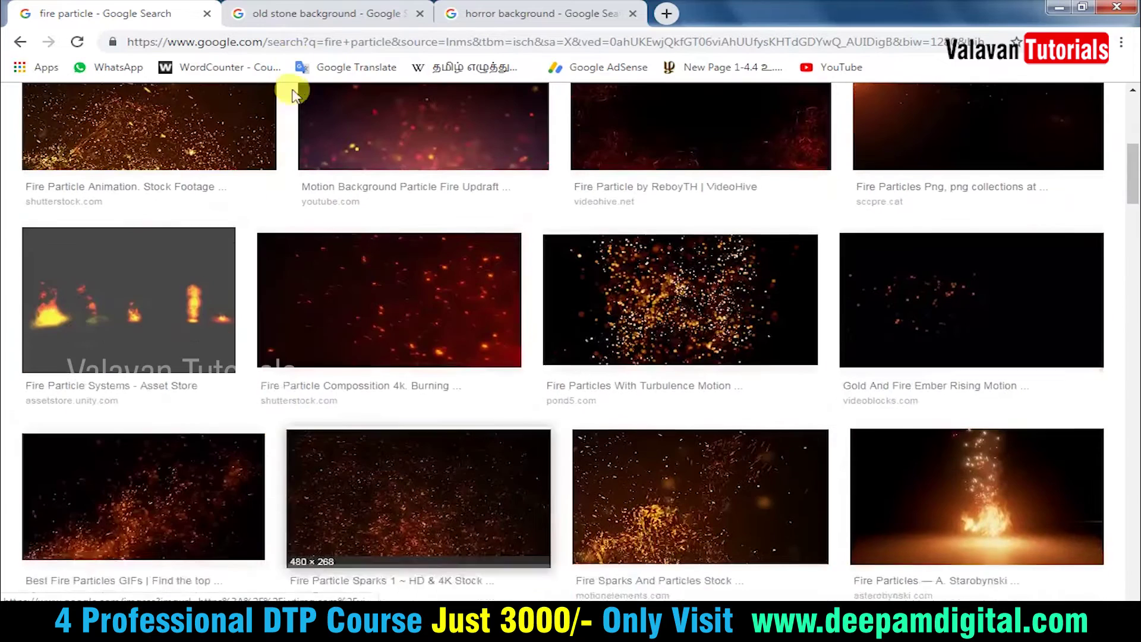
{"action": "left_click", "coordinate": [373, 14]}
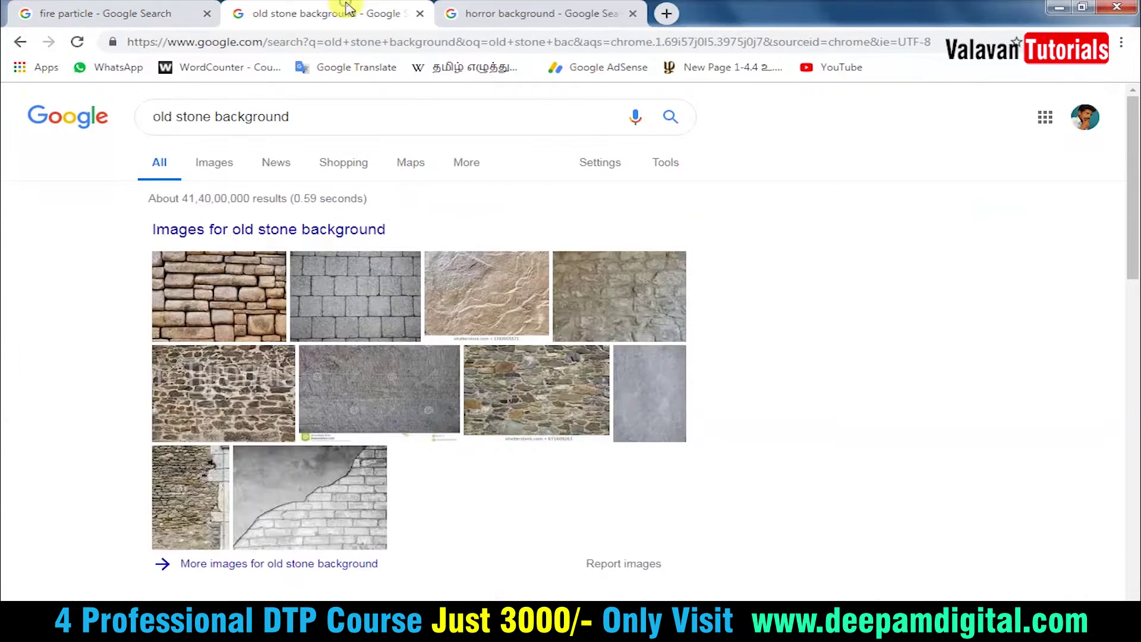
{"action": "left_click", "coordinate": [508, 11]}
Find the dark brick wall with hanging bulb among horror background images and open it full-size
{"action": "left_click", "coordinate": [221, 167]}
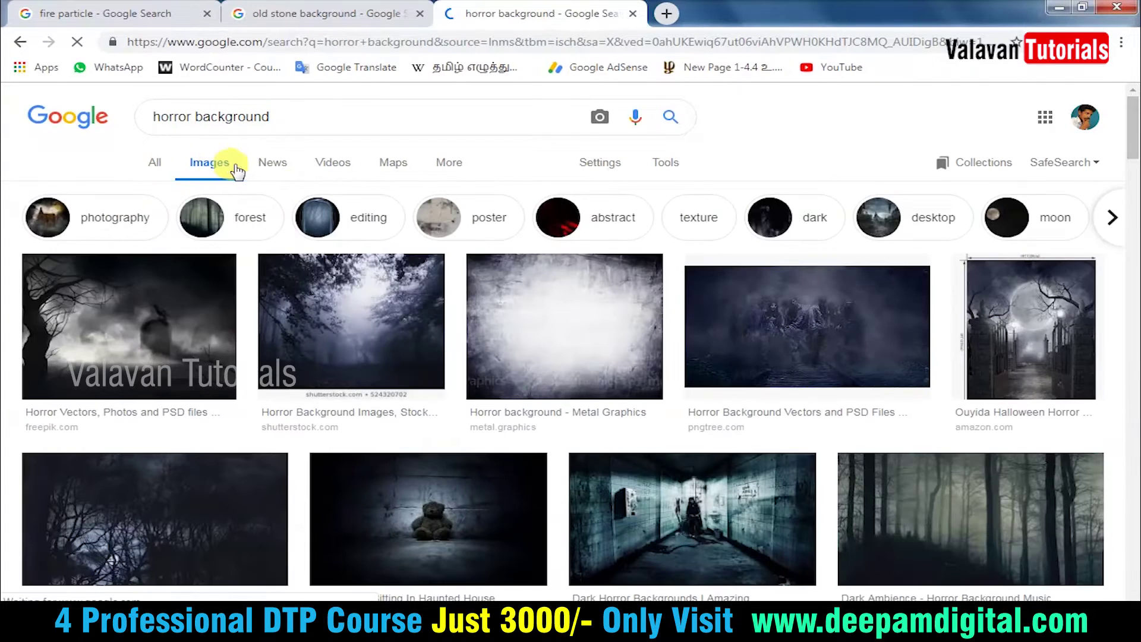
{"action": "scroll", "coordinate": [559, 336], "scroll_direction": "down", "scroll_amount": 3}
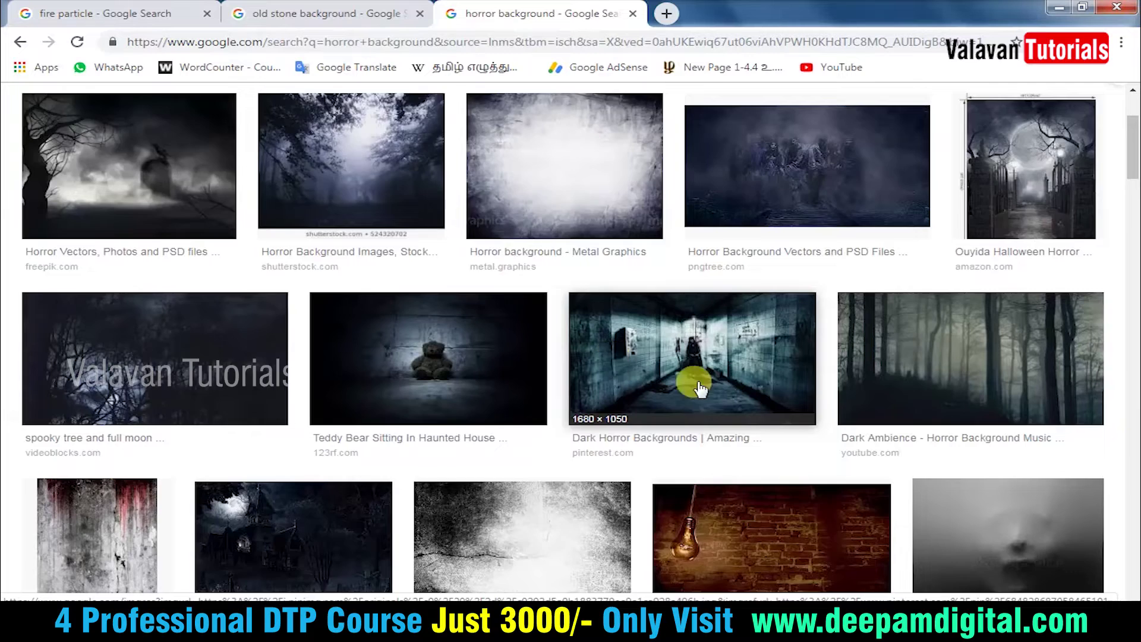
{"action": "scroll", "coordinate": [713, 385], "scroll_direction": "down", "scroll_amount": 3}
{"action": "left_click", "coordinate": [756, 387]}
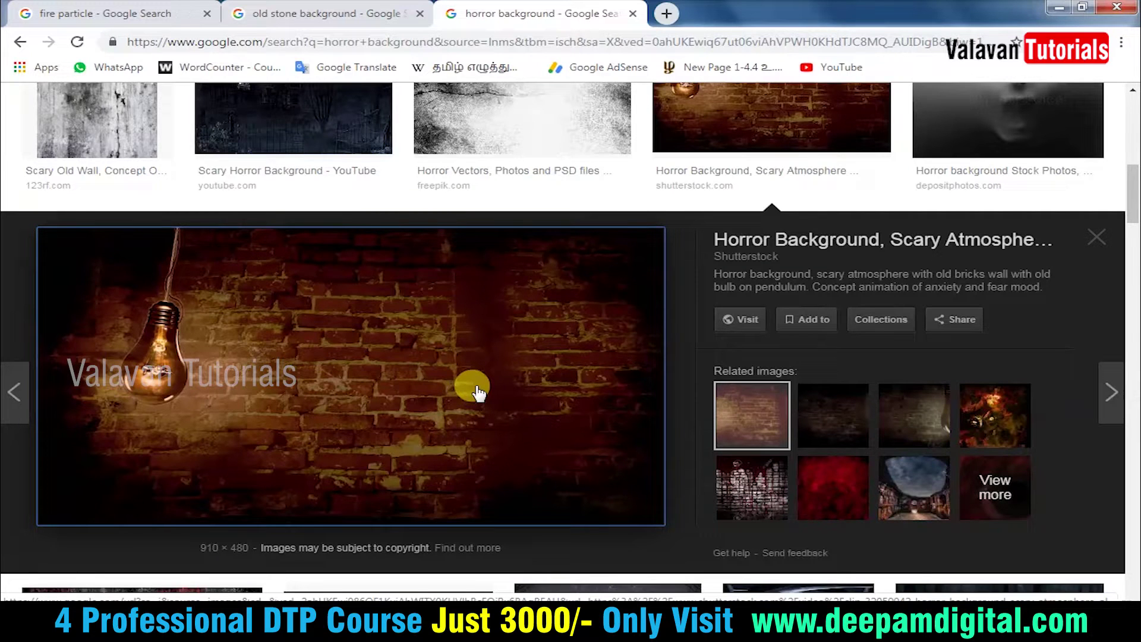
{"action": "right_click", "coordinate": [472, 329]}
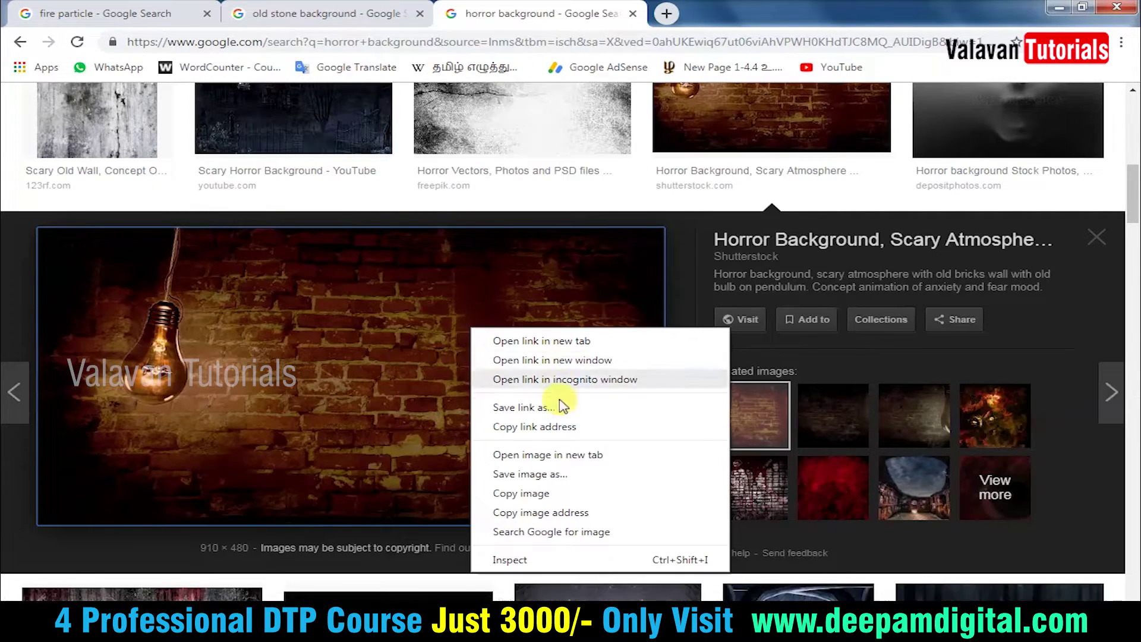
{"action": "left_click", "coordinate": [561, 455]}
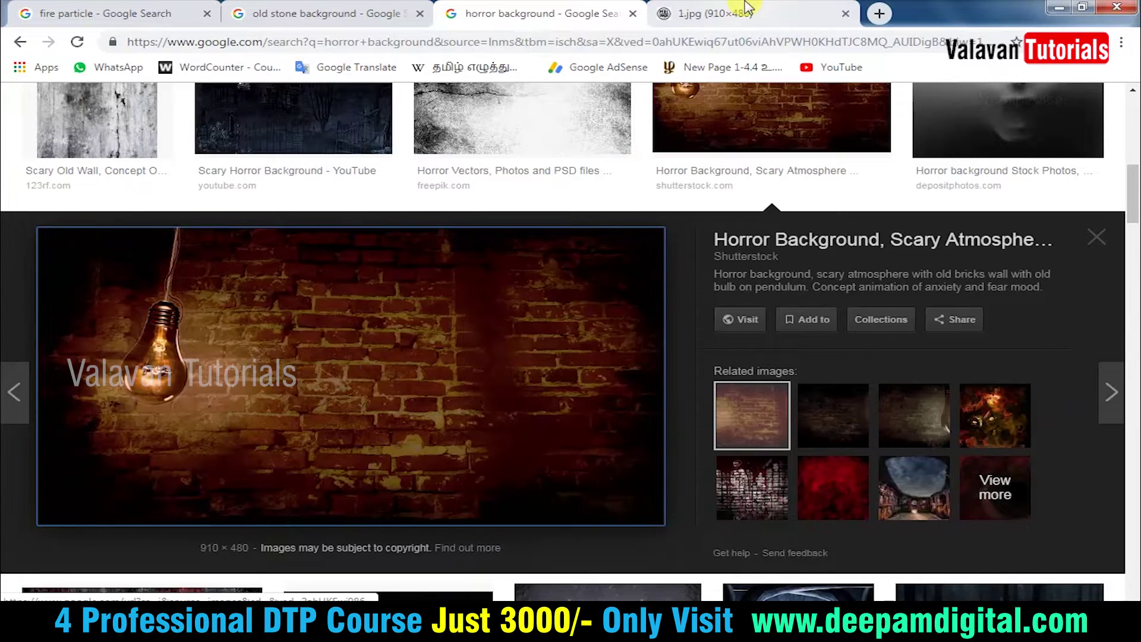
{"action": "left_click", "coordinate": [748, 8]}
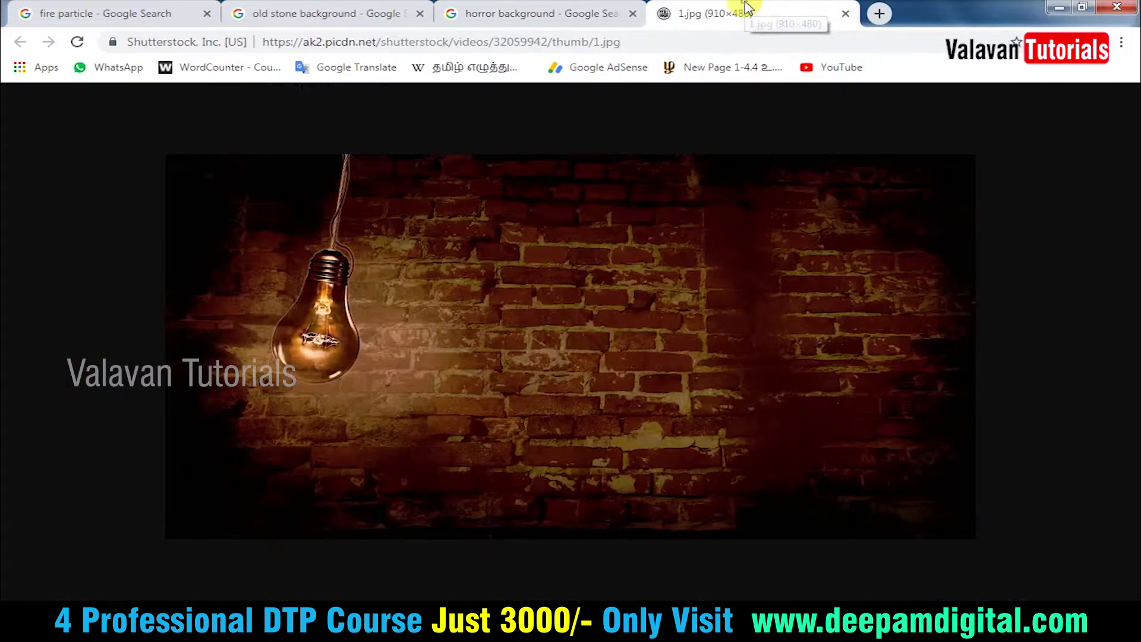
Save the brick wall image as 1.jpg and open it full screen in Photoshop
{"action": "right_click", "coordinate": [618, 298]}
{"action": "left_click", "coordinate": [647, 336]}
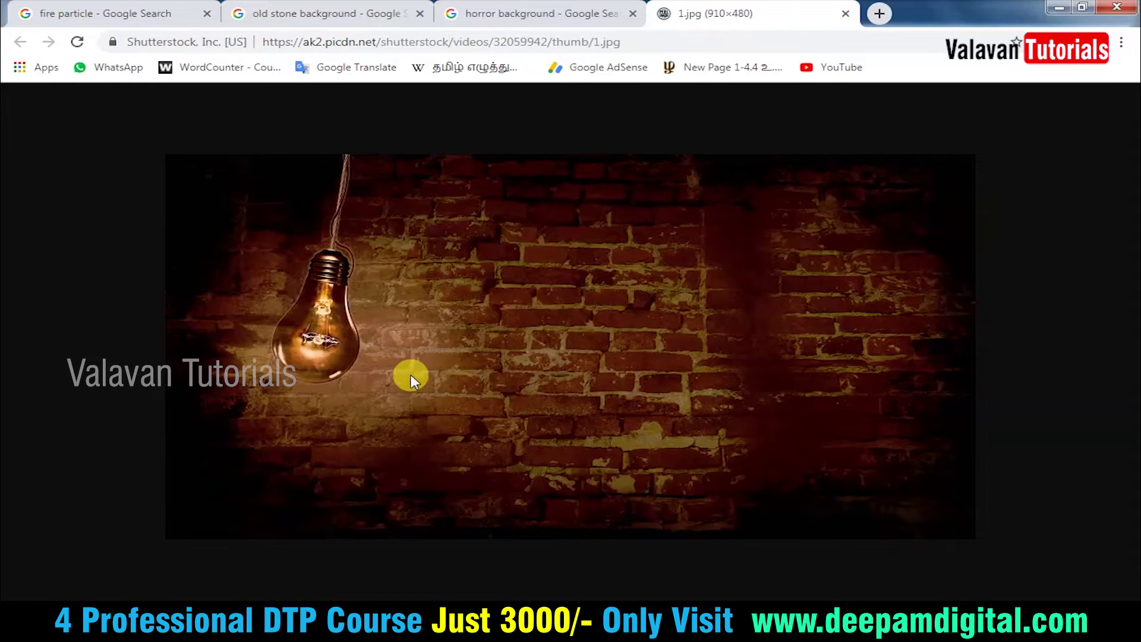
{"action": "left_click", "coordinate": [428, 357]}
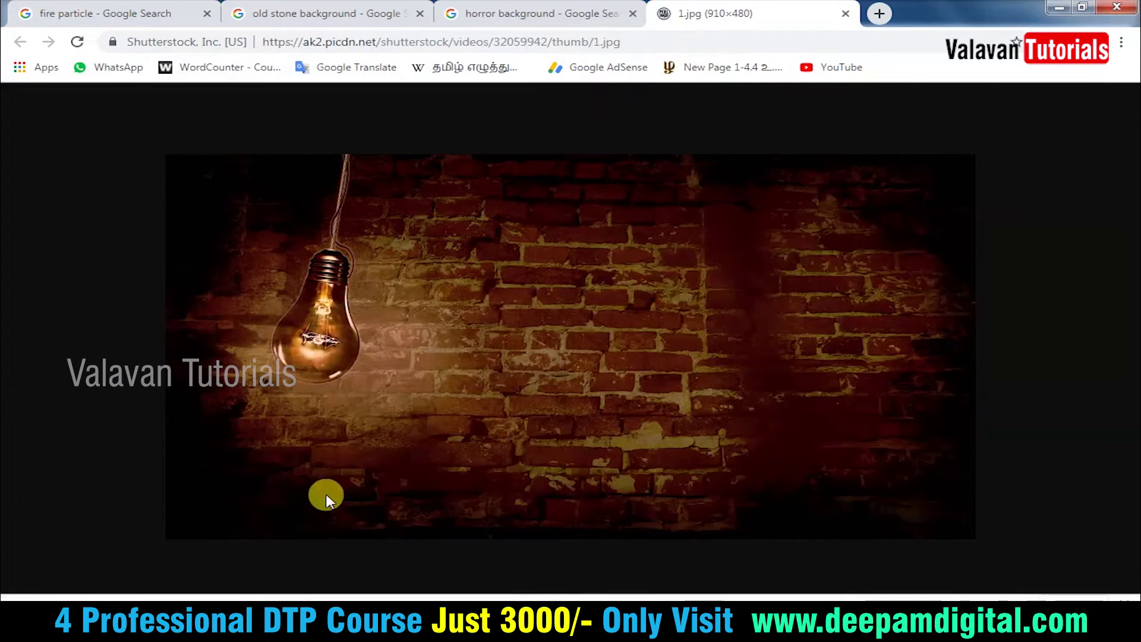
{"action": "left_click", "coordinate": [57, 592]}
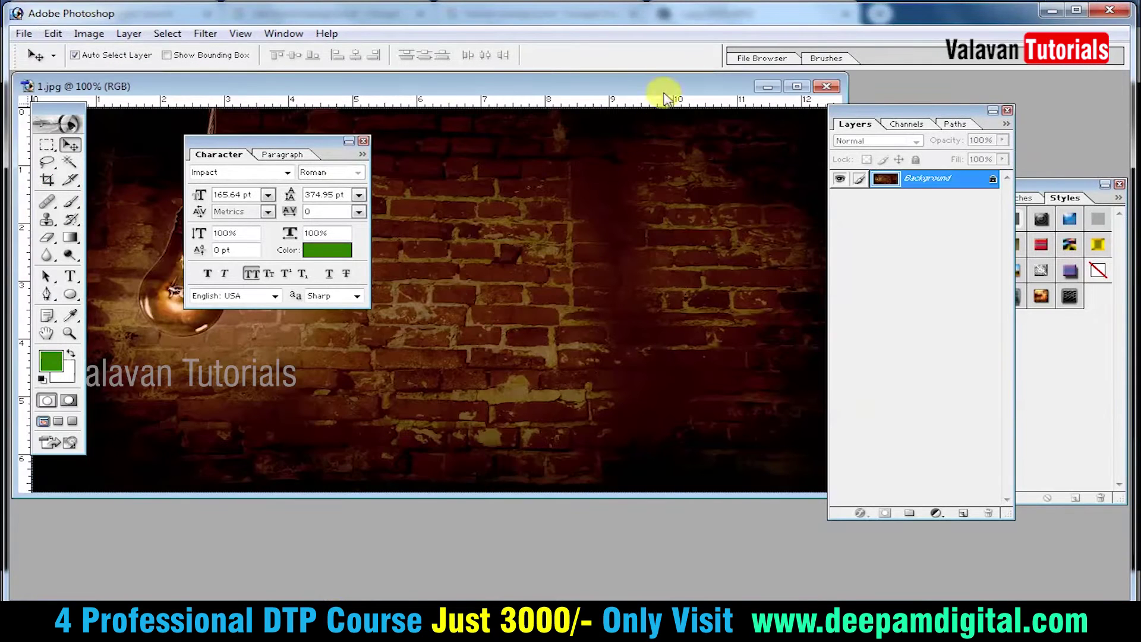
{"action": "left_click_drag", "start_coordinate": [665, 90], "coordinate": [713, 129]}
{"action": "key", "text": "Tab"}
{"action": "key", "text": "f"}
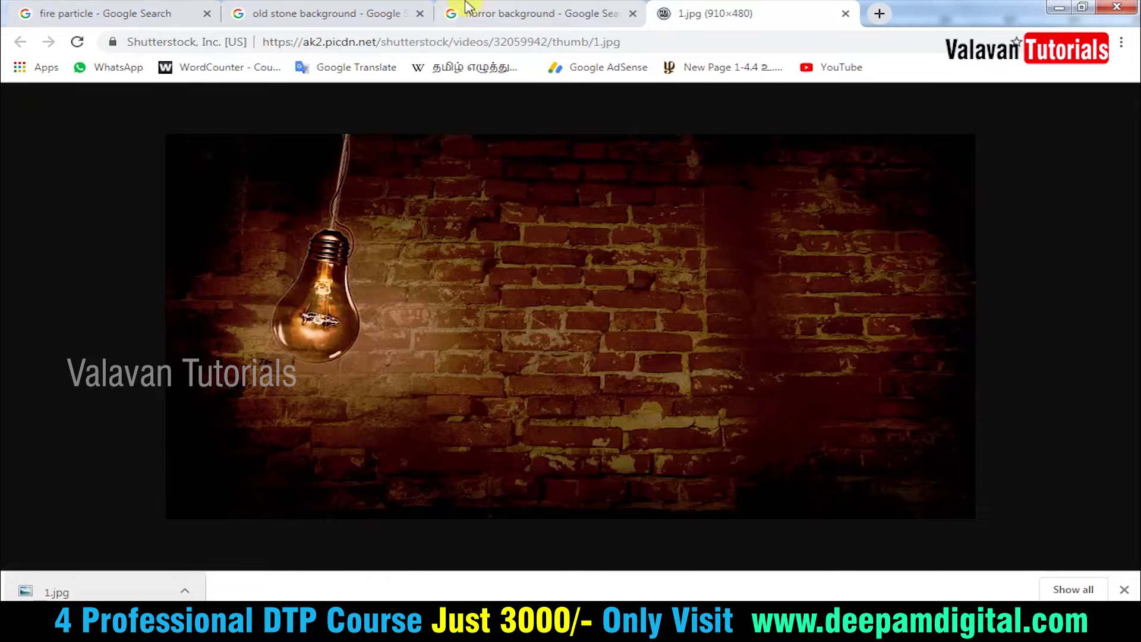
Open the first fire particle image full-size and save it as maxresdefault.jpg
{"action": "left_click", "coordinate": [98, 13]}
{"action": "scroll", "coordinate": [418, 352], "scroll_direction": "up", "scroll_amount": 3}
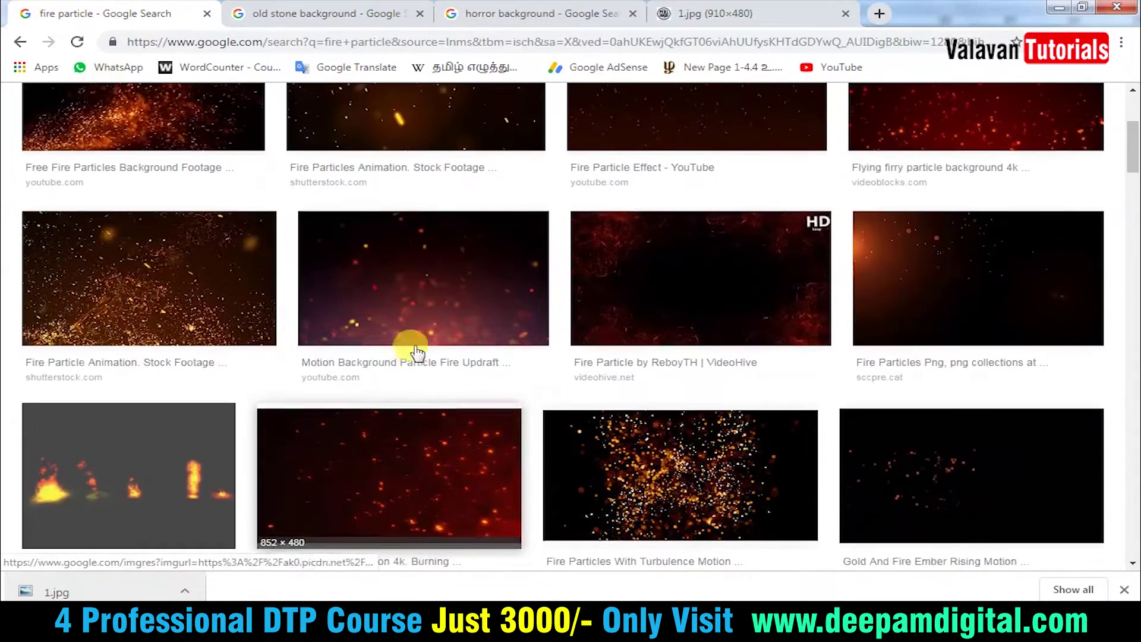
{"action": "scroll", "coordinate": [418, 352], "scroll_direction": "up", "scroll_amount": 4}
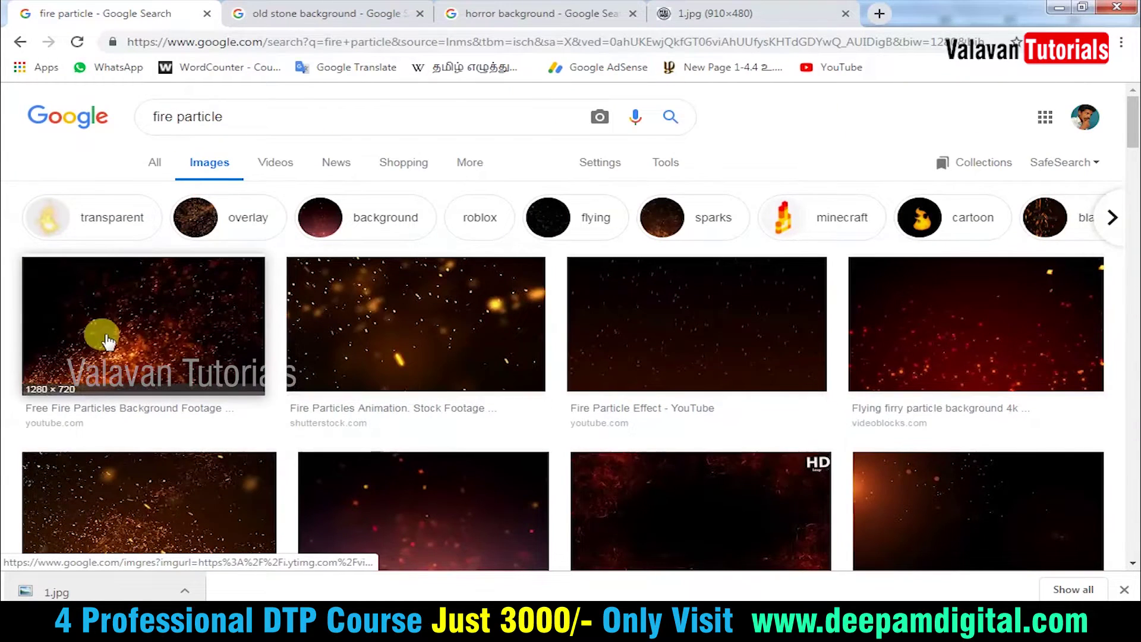
{"action": "left_click", "coordinate": [107, 340]}
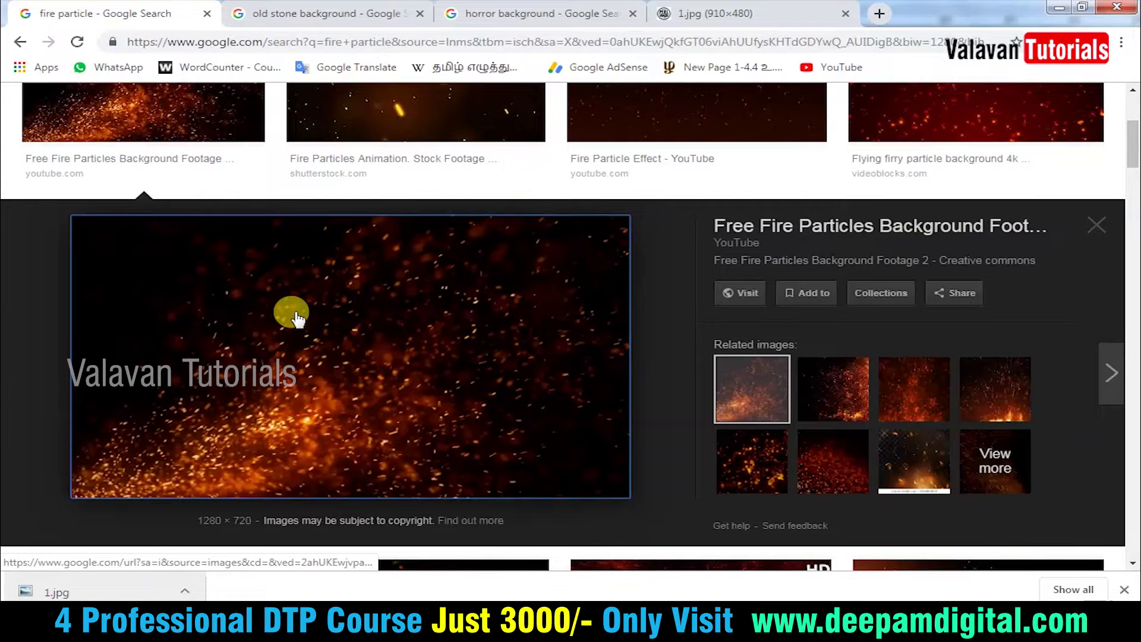
{"action": "right_click", "coordinate": [350, 310]}
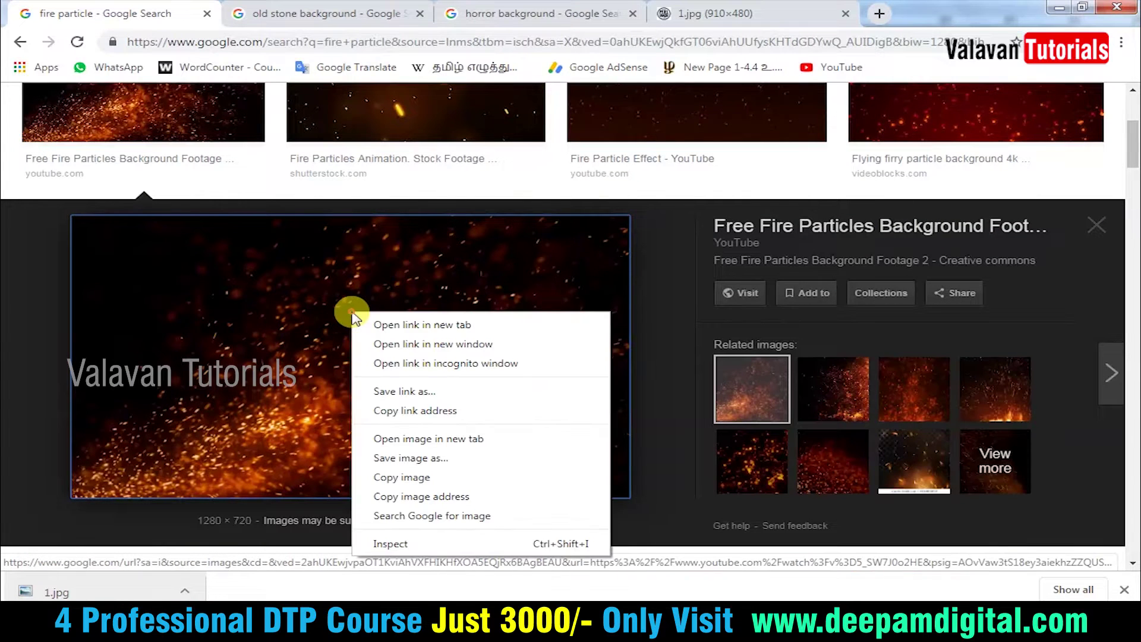
{"action": "left_click", "coordinate": [437, 443]}
{"action": "key", "text": "ctrl+Tab"}
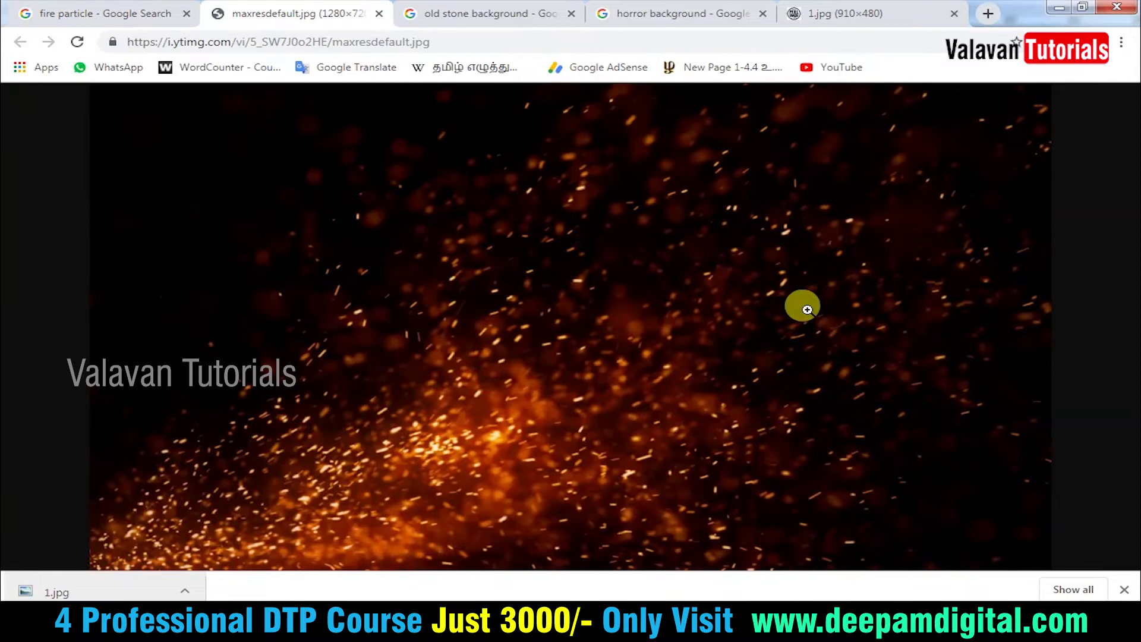
{"action": "right_click", "coordinate": [596, 206]}
{"action": "left_click", "coordinate": [654, 238]}
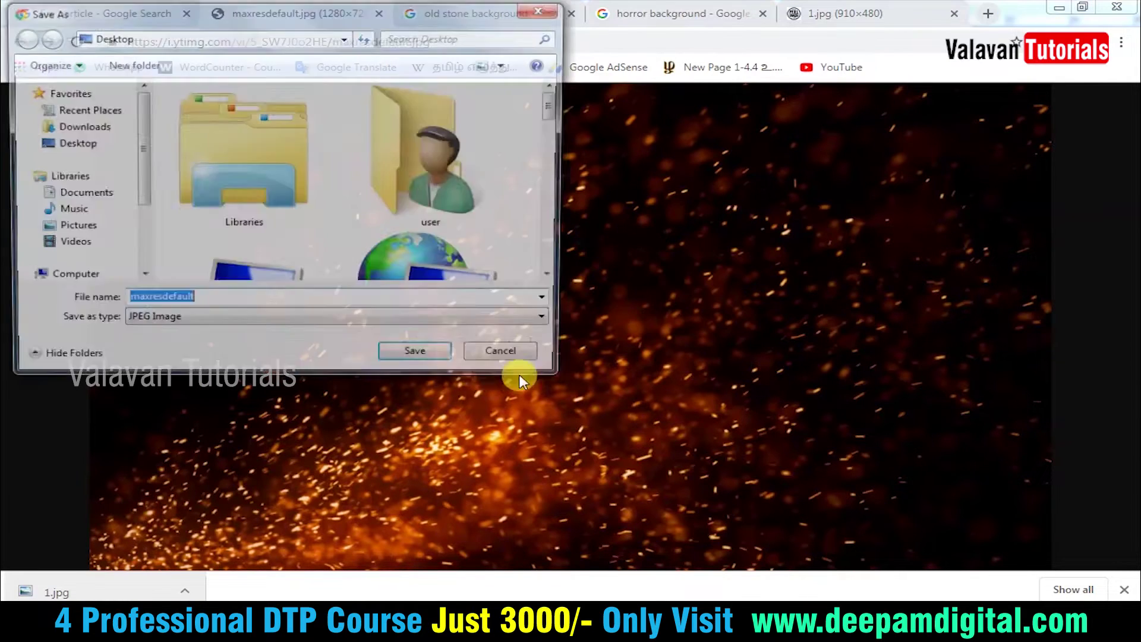
{"action": "left_click", "coordinate": [416, 353]}
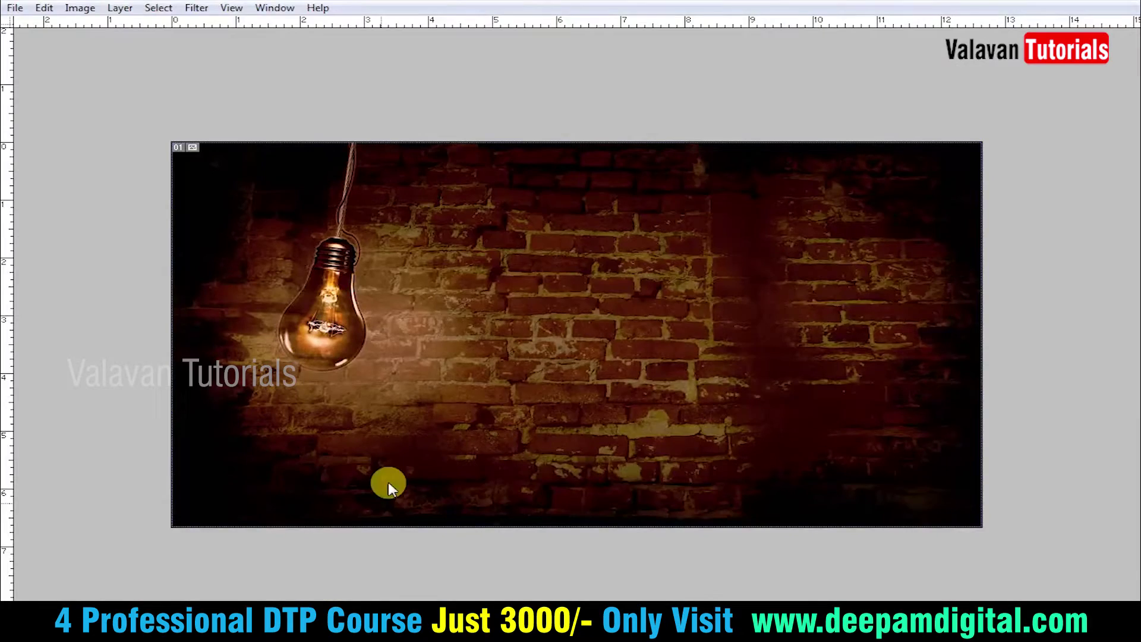
Open maxresdefault.jpg in Photoshop, then select and copy the entire sparks image
{"action": "left_click_drag", "start_coordinate": [98, 595], "coordinate": [388, 469]}
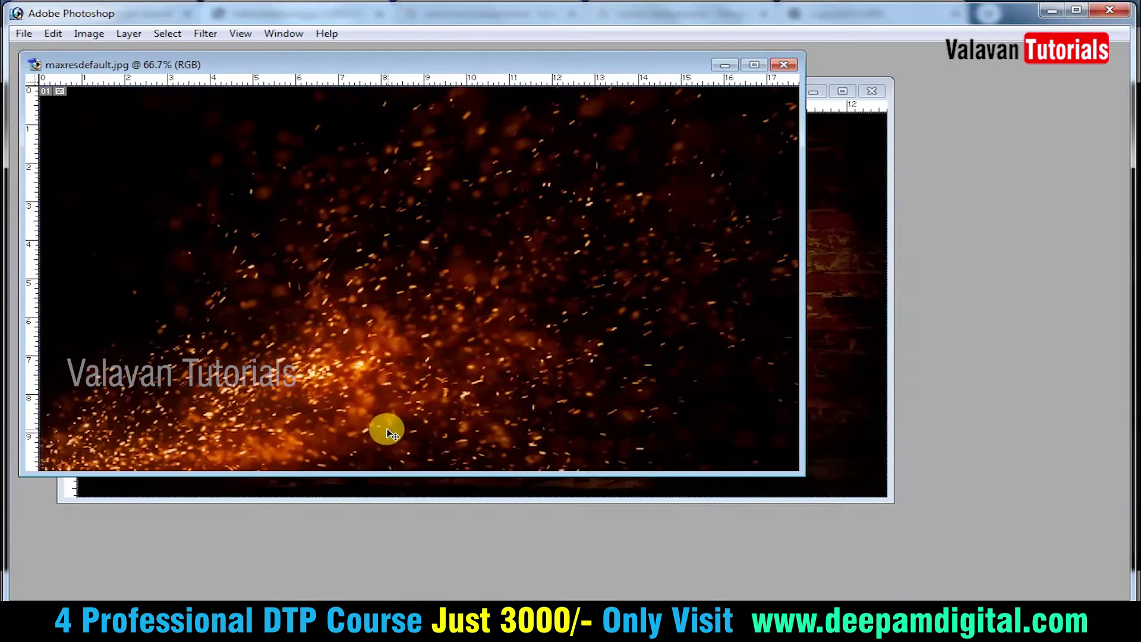
{"action": "key", "text": "Tab"}
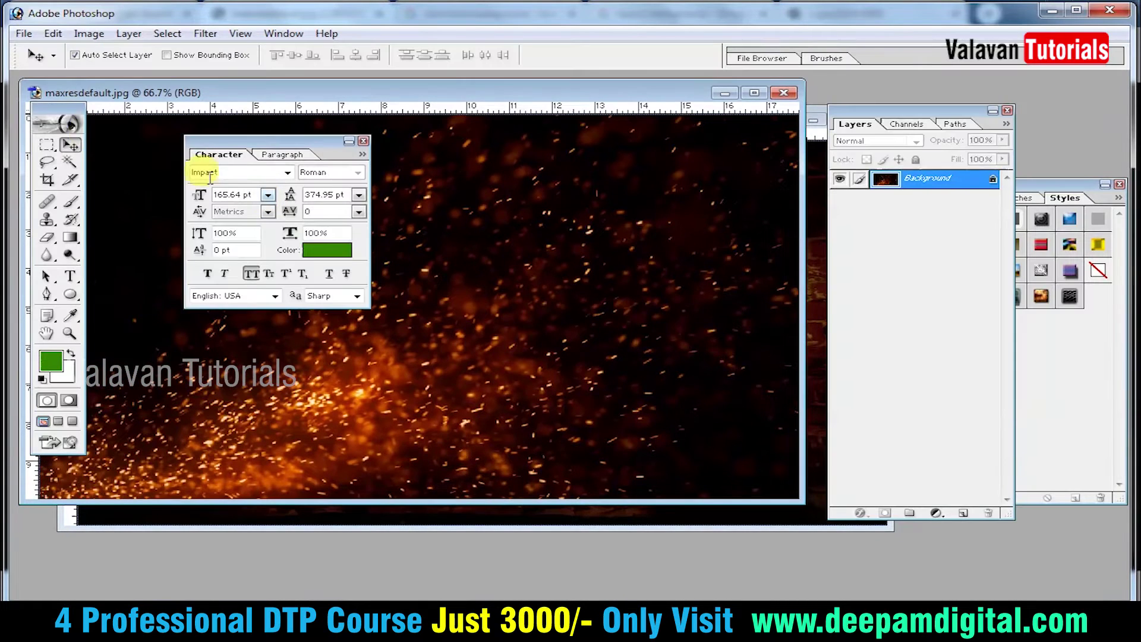
{"action": "left_click", "coordinate": [48, 144]}
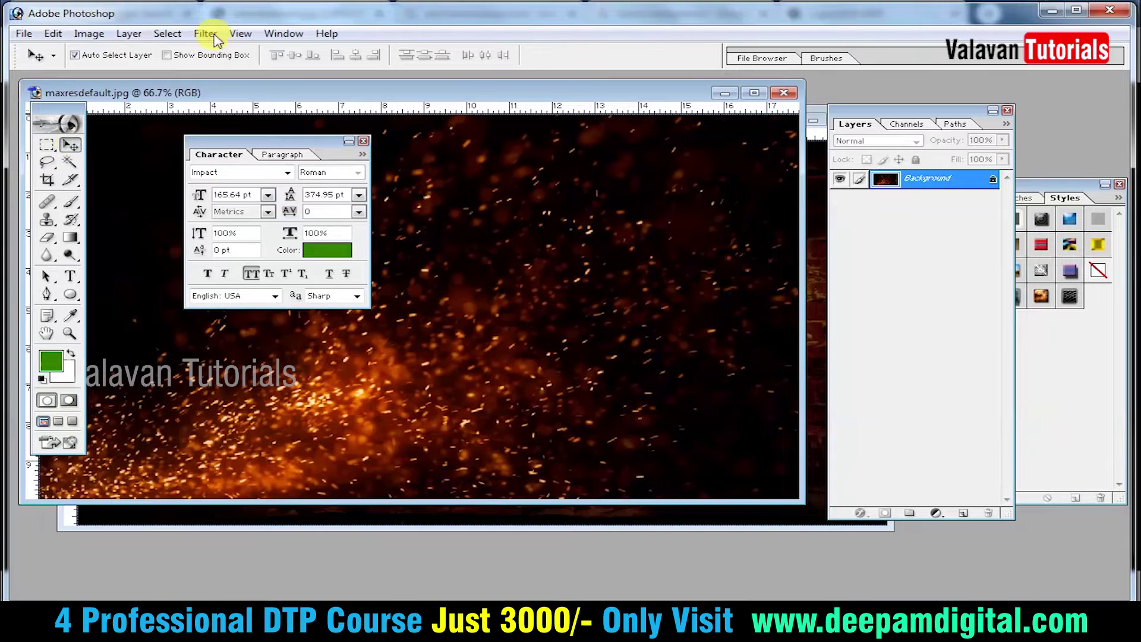
{"action": "left_click", "coordinate": [167, 33]}
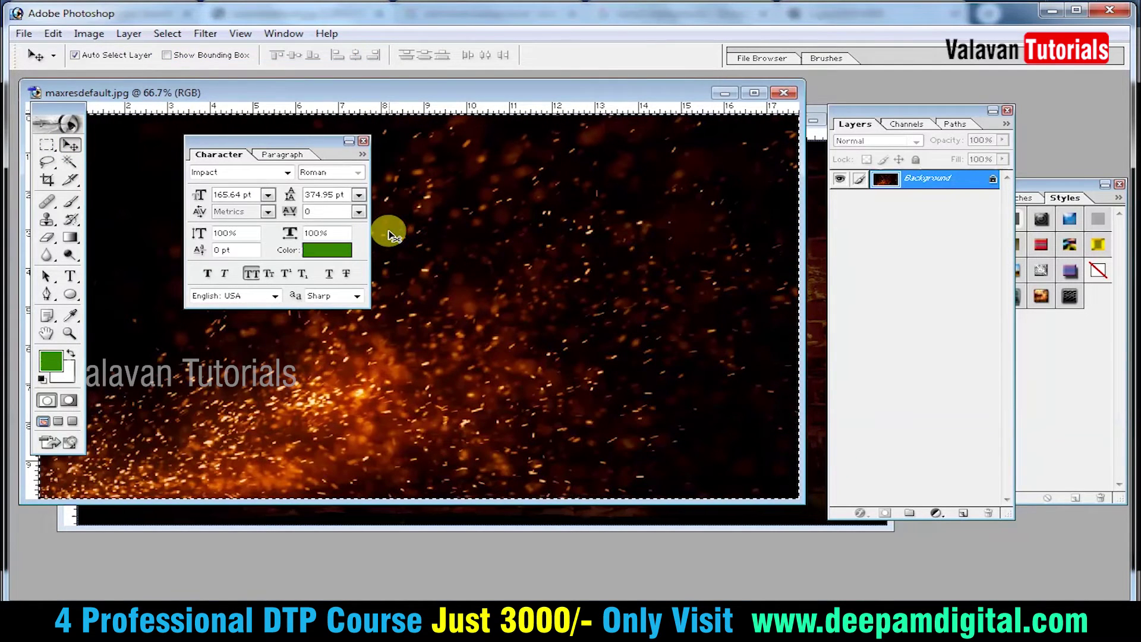
{"action": "left_click", "coordinate": [785, 93]}
Paste the sparks into the brick wall document and scale the layer down to fit
{"action": "key", "text": "f"}
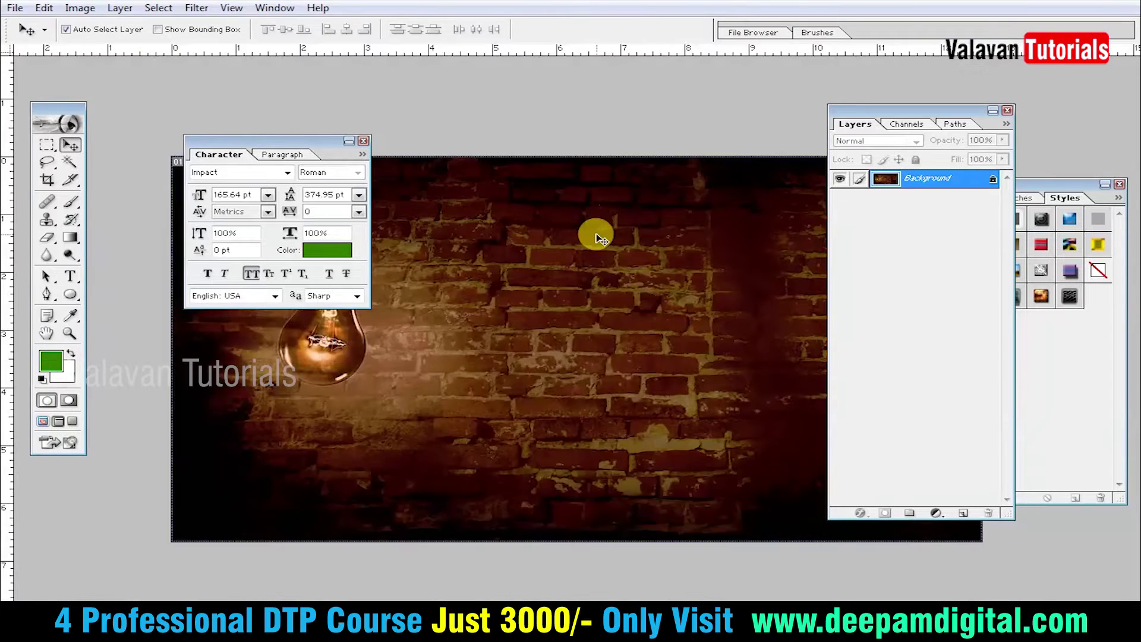
{"action": "key", "text": "ctrl+v"}
{"action": "key", "text": "Tab"}
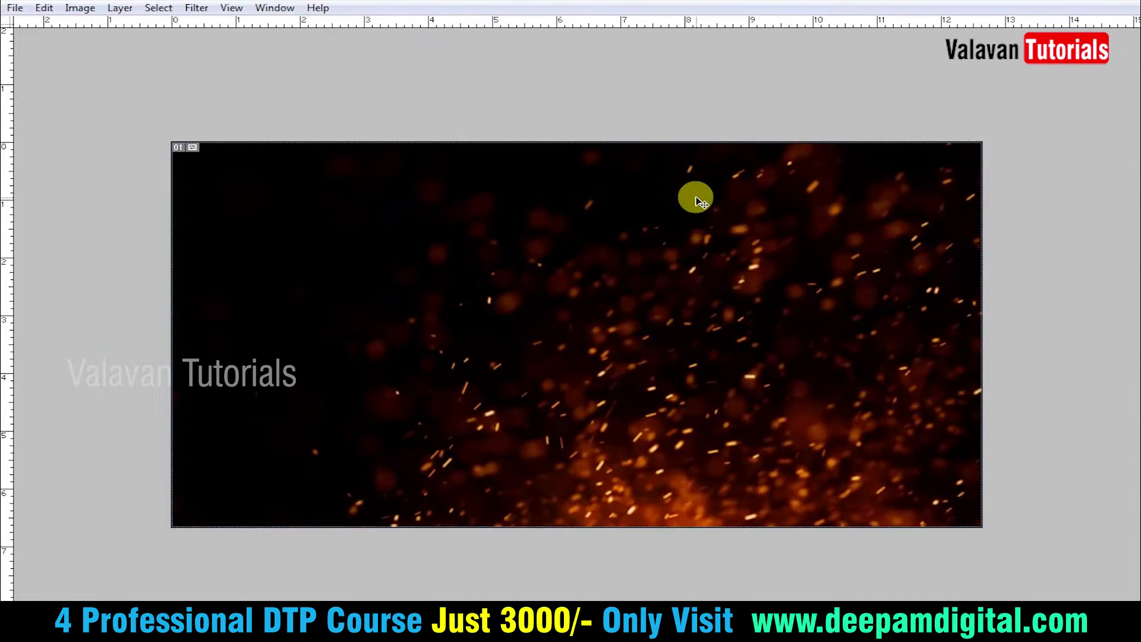
{"action": "key", "text": "ctrl+minus"}
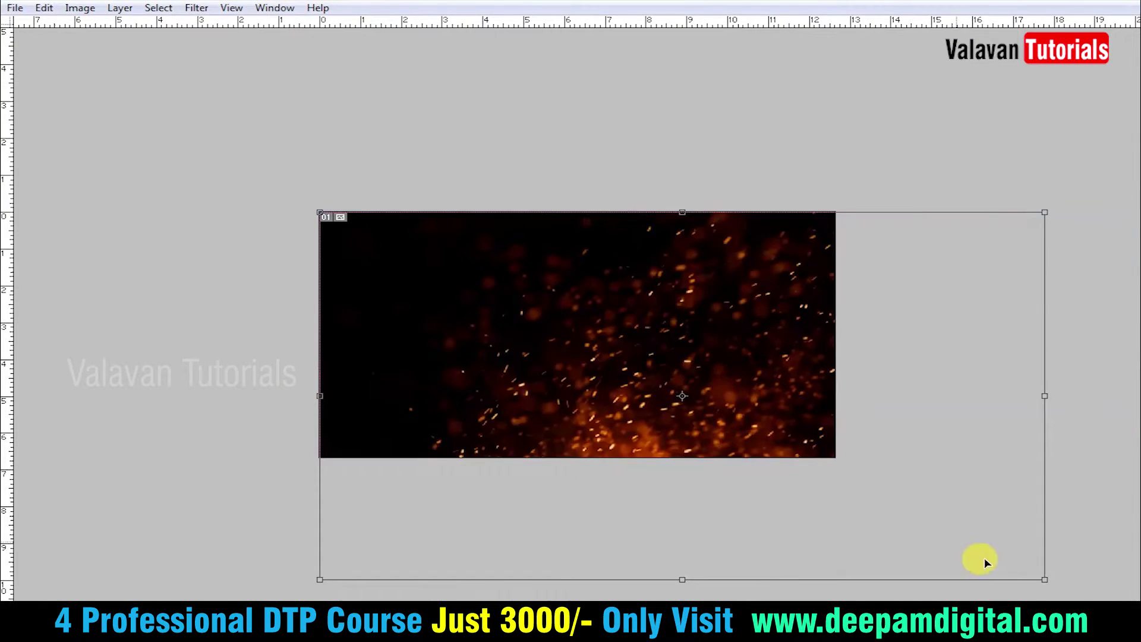
{"action": "left_click_drag", "start_coordinate": [1041, 578], "coordinate": [819, 459]}
{"action": "mouse_move", "coordinate": [737, 429]}
{"action": "left_mouse_down"}
{"action": "mouse_move", "coordinate": [721, 408]}
{"action": "mouse_move", "coordinate": [730, 421]}
{"action": "left_mouse_up"}
{"action": "key", "text": "Return"}
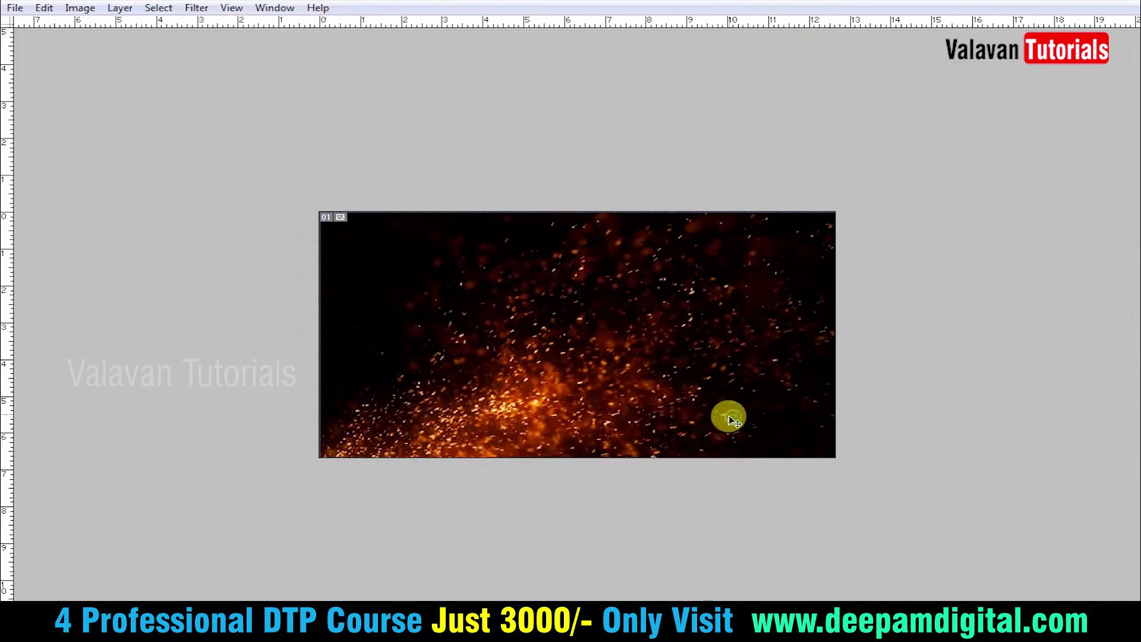
{"action": "key", "text": "Tab"}
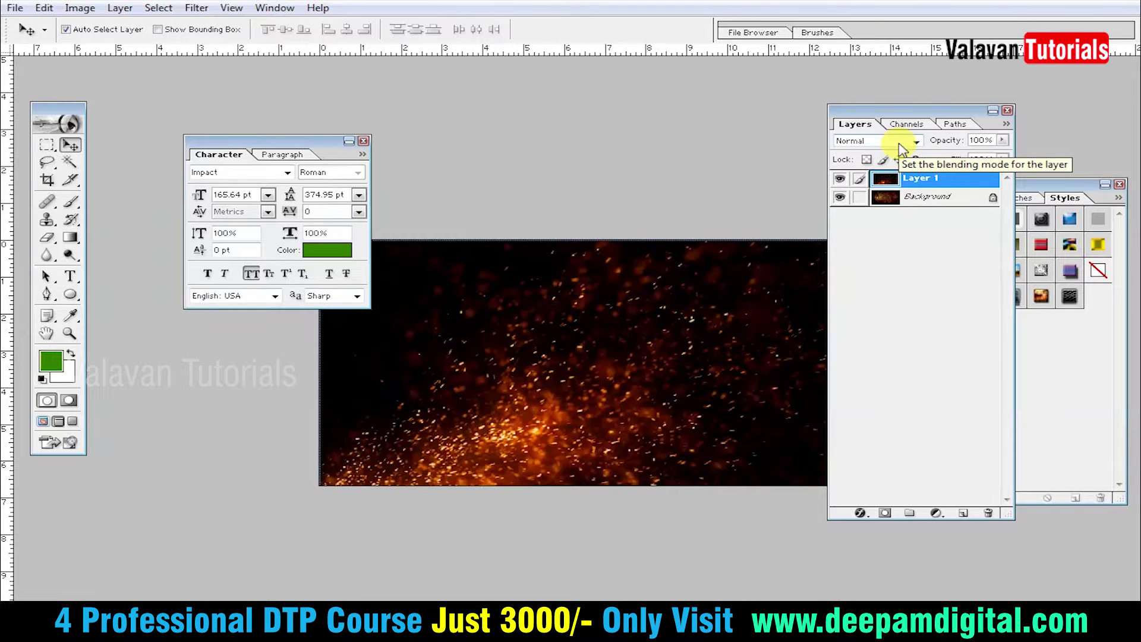
Set Layer 1's blending mode to Screen, comparing against the unblended version before reapplying
{"action": "left_click", "coordinate": [900, 146]}
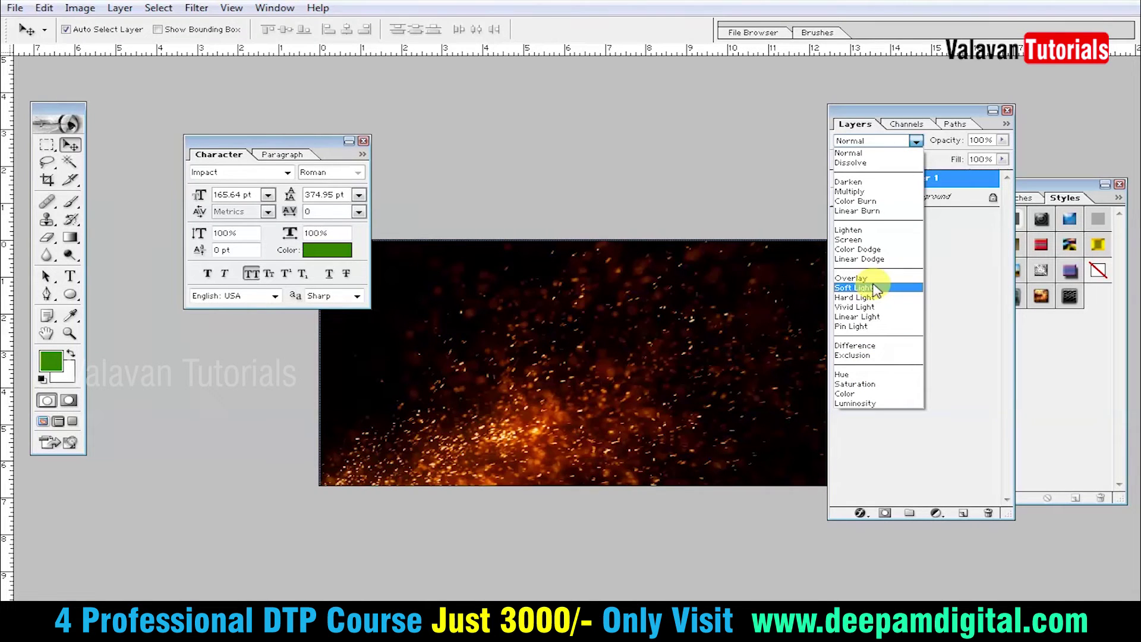
{"action": "left_click", "coordinate": [879, 240]}
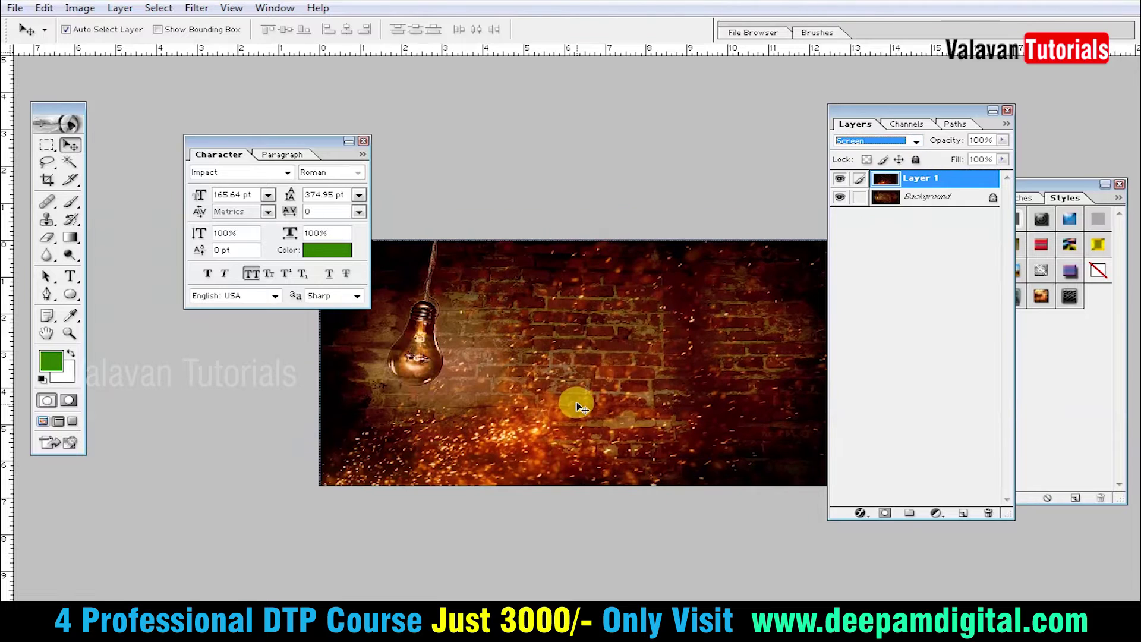
{"action": "key", "text": "Tab"}
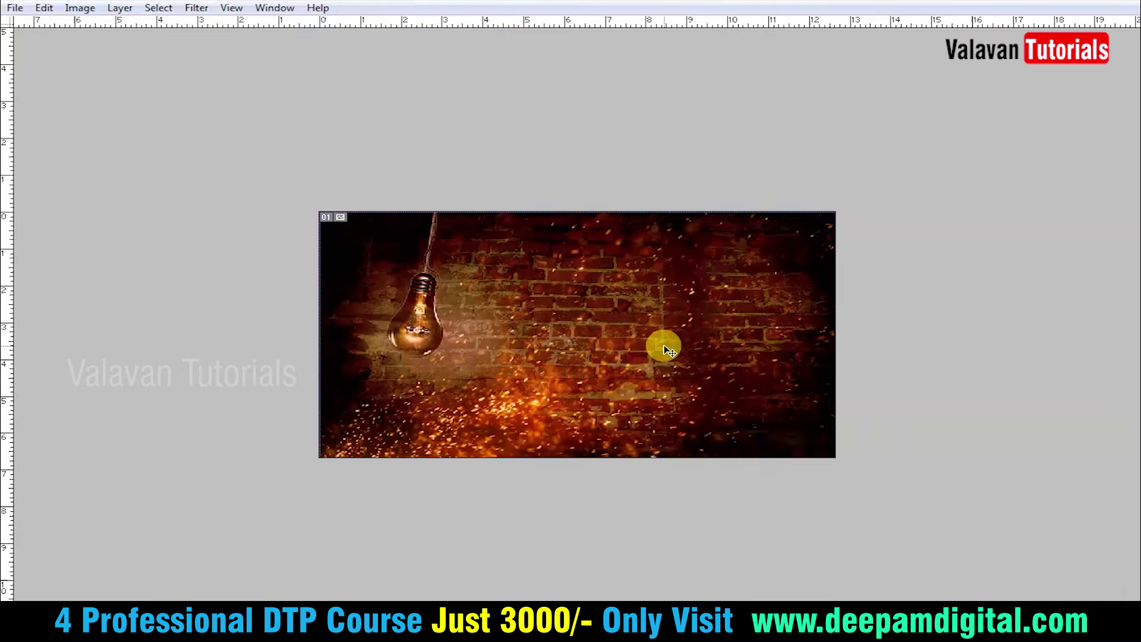
{"action": "key", "text": "ctrl+z"}
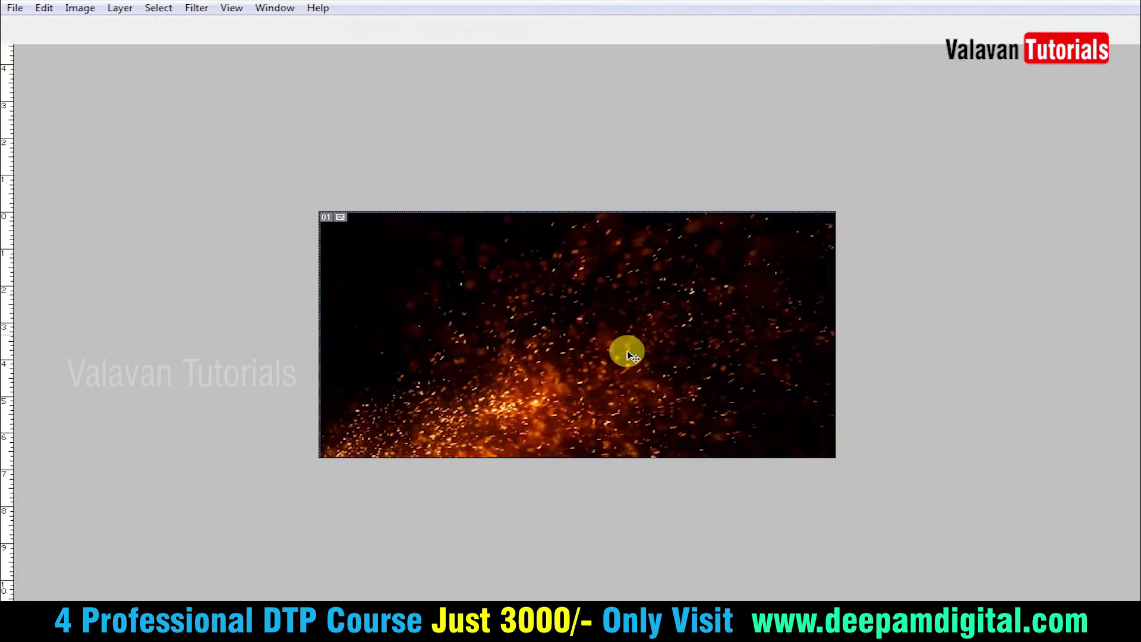
{"action": "key", "text": "Tab"}
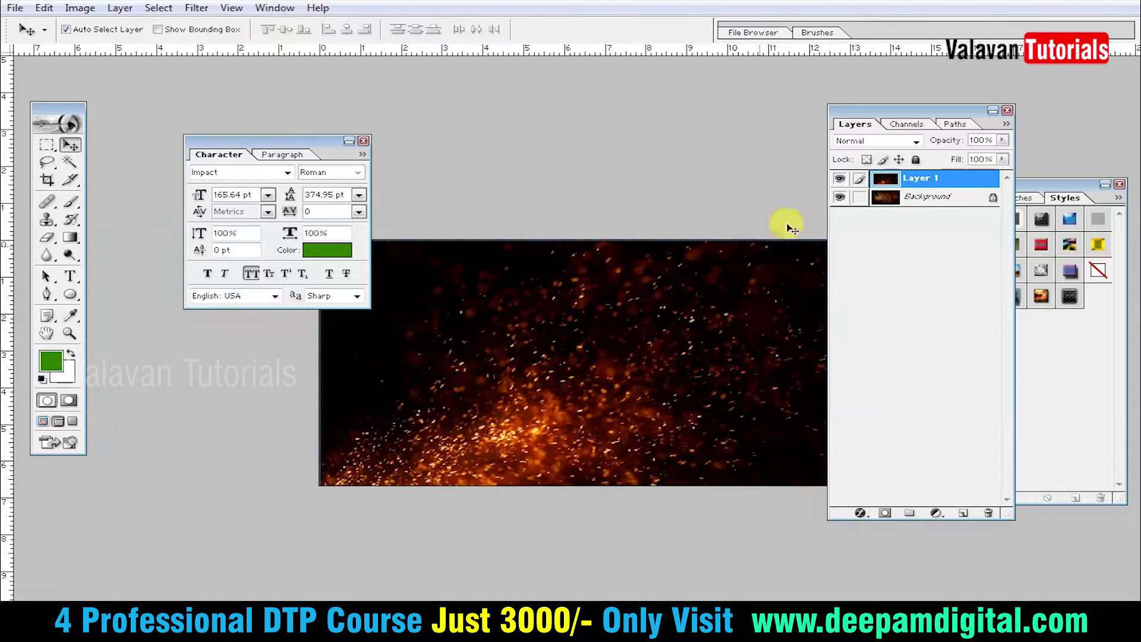
{"action": "left_click", "coordinate": [879, 147]}
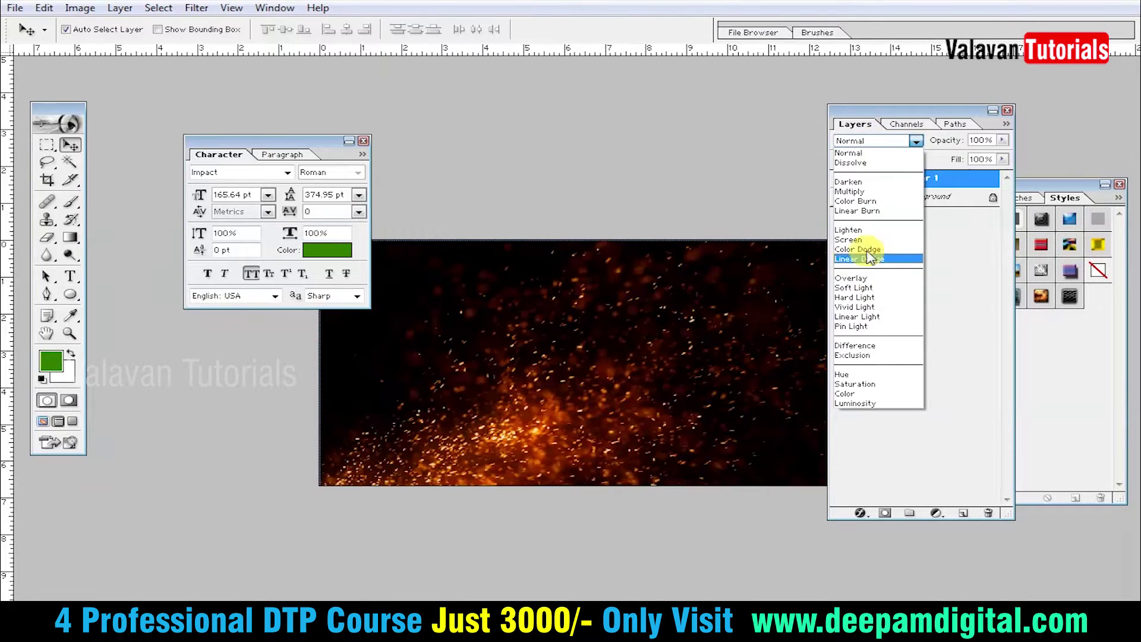
{"action": "left_click", "coordinate": [871, 244]}
{"action": "key", "text": "Tab"}
Shift the sparks layer left, scale it down, and erase the sparks near the hanging bulb
{"action": "left_click", "coordinate": [841, 260]}
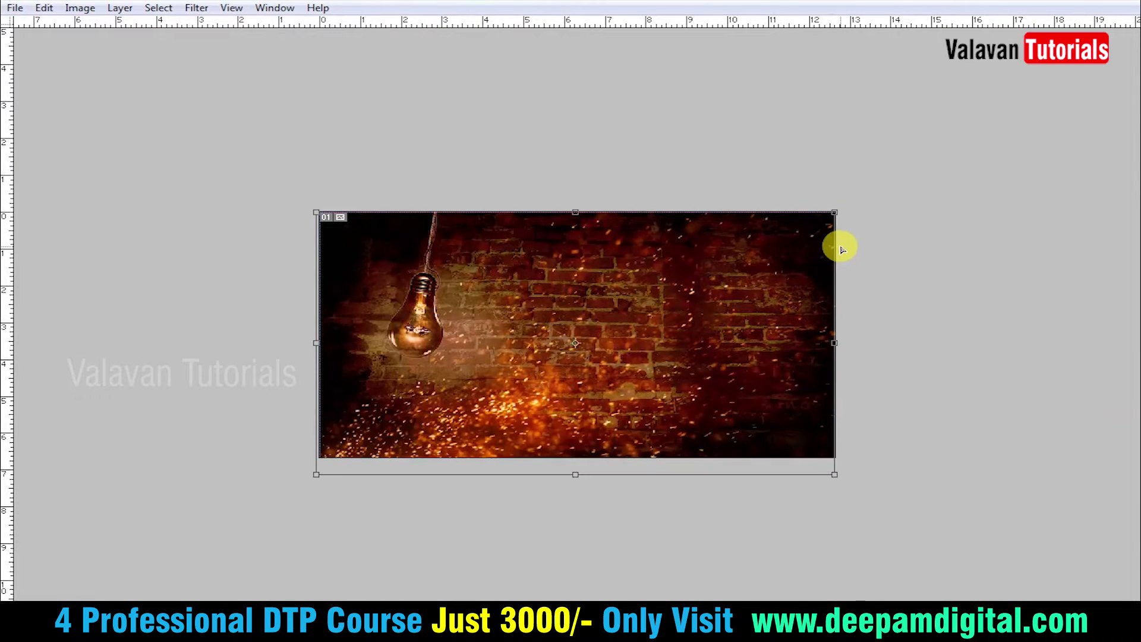
{"action": "left_click_drag", "start_coordinate": [775, 283], "coordinate": [750, 260]}
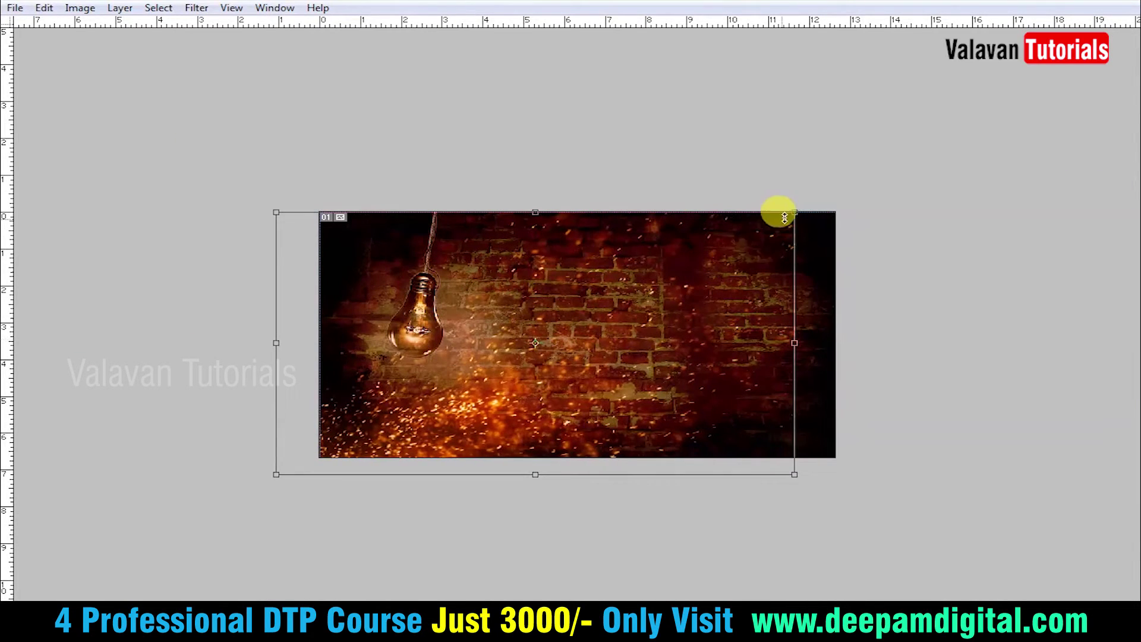
{"action": "left_click_drag", "start_coordinate": [795, 212], "coordinate": [714, 250]}
{"action": "double_click", "coordinate": [638, 324]}
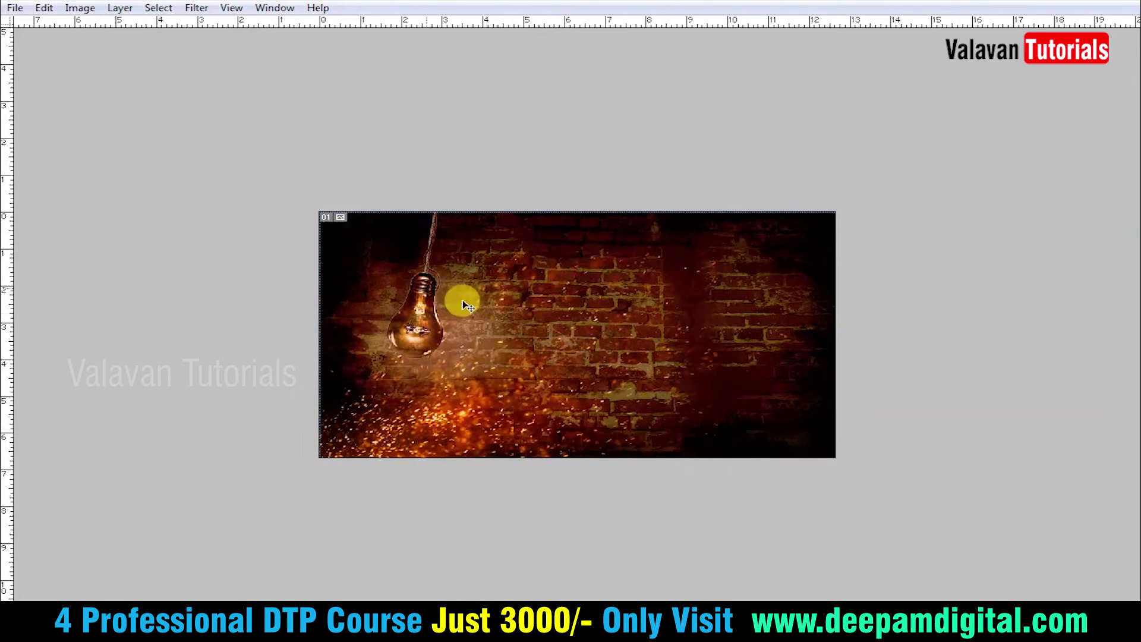
{"action": "key", "text": "Tab"}
{"action": "key", "text": "e"}
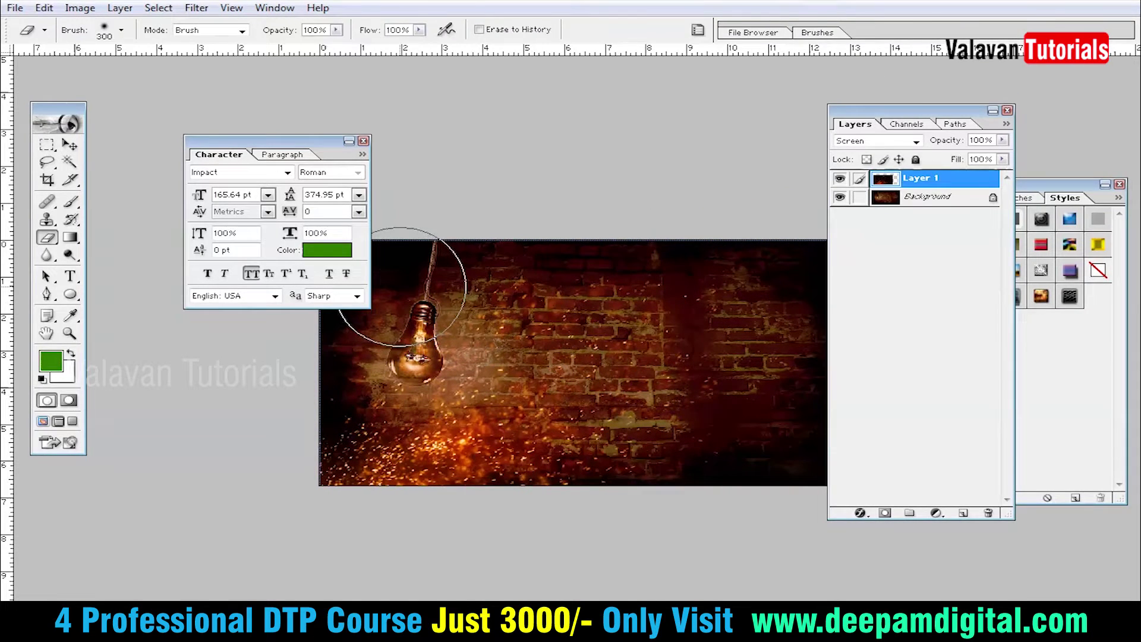
{"action": "key", "text": "Tab"}
{"action": "left_click_drag", "start_coordinate": [392, 232], "coordinate": [351, 285]}
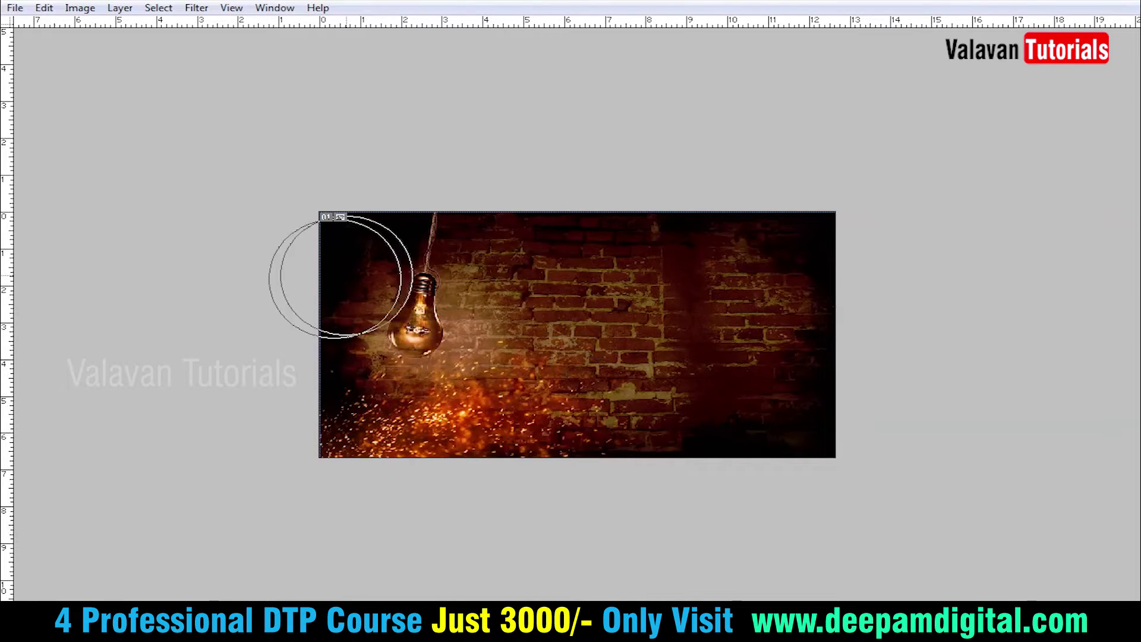
Move the sparks lower right, flip them horizontally, and position them along the bottom
{"action": "left_click_drag", "start_coordinate": [463, 422], "coordinate": [728, 423]}
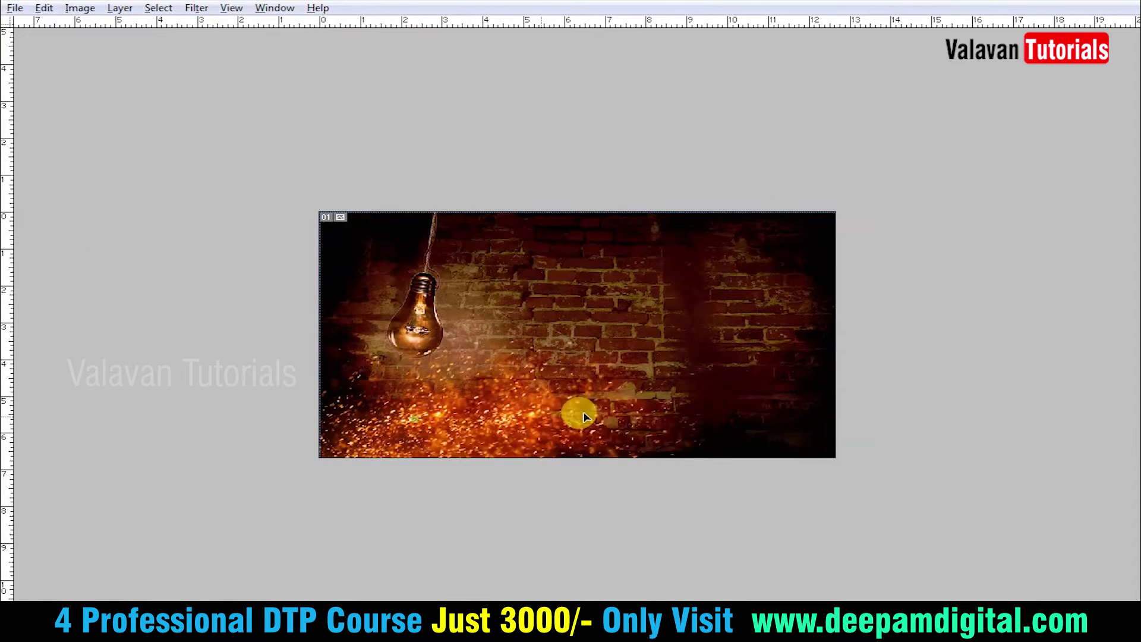
{"action": "key", "text": "ctrl+t"}
{"action": "right_click", "coordinate": [761, 387]}
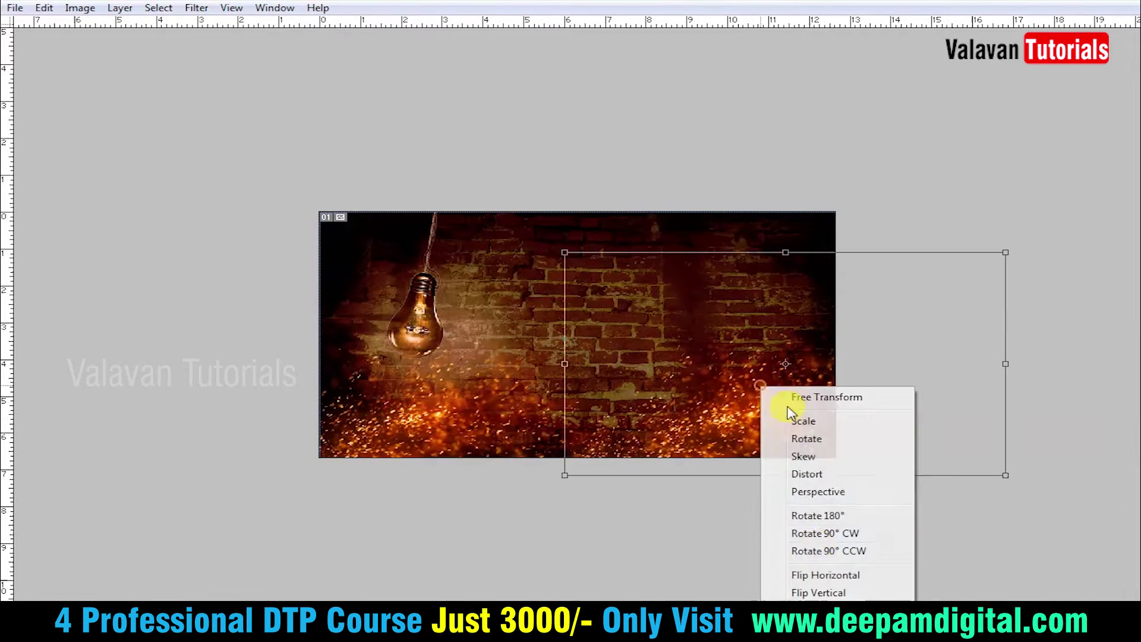
{"action": "left_click", "coordinate": [823, 577]}
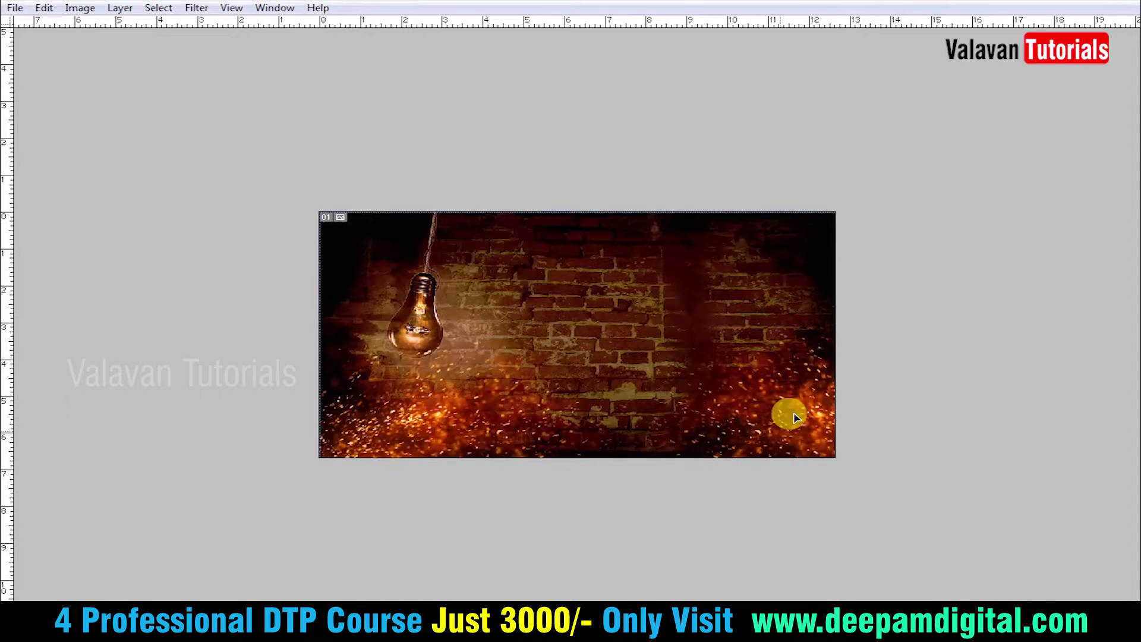
{"action": "left_click_drag", "start_coordinate": [787, 411], "coordinate": [724, 415]}
{"action": "key", "text": "Return"}
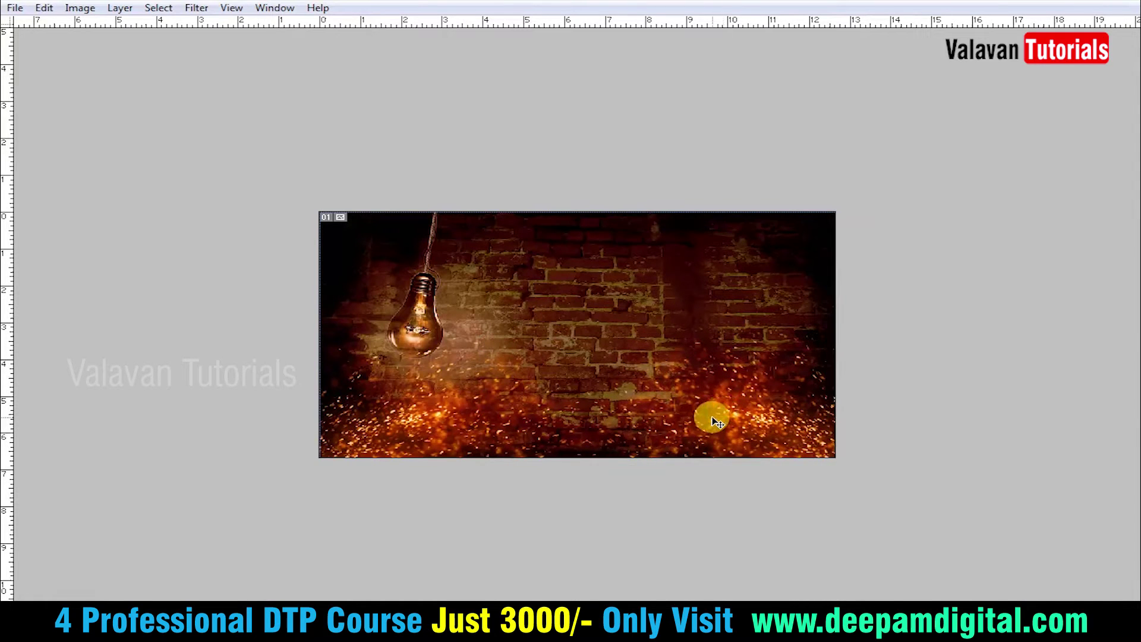
Return to Chrome and scroll through the old stone background image results
{"action": "key", "text": "alt+Tab"}
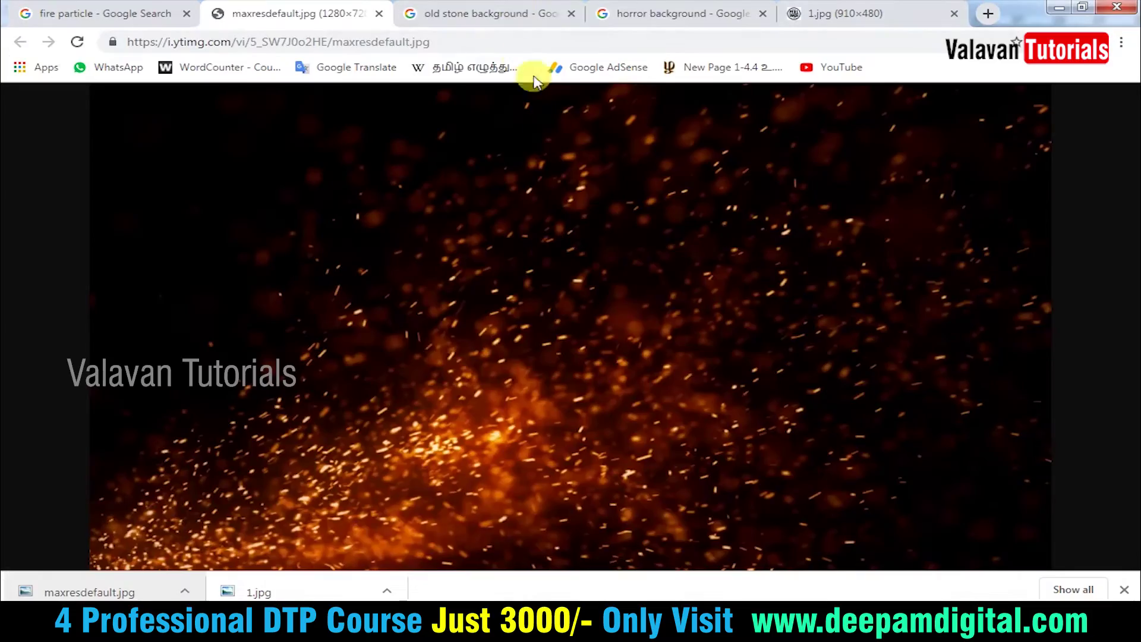
{"action": "left_click", "coordinate": [512, 7]}
{"action": "scroll", "coordinate": [573, 356], "scroll_direction": "down", "scroll_amount": 3}
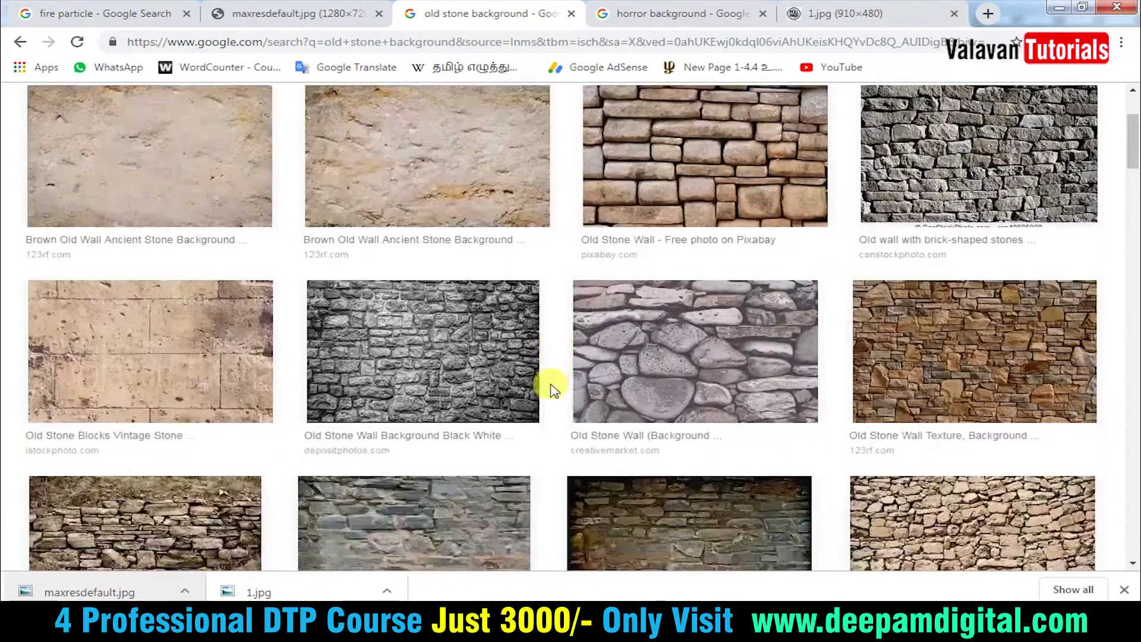
{"action": "scroll", "coordinate": [547, 382], "scroll_direction": "down", "scroll_amount": 5}
{"action": "scroll", "coordinate": [555, 383], "scroll_direction": "down", "scroll_amount": 6}
{"action": "scroll", "coordinate": [560, 376], "scroll_direction": "down", "scroll_amount": 6}
{"action": "scroll", "coordinate": [565, 374], "scroll_direction": "down", "scroll_amount": 4}
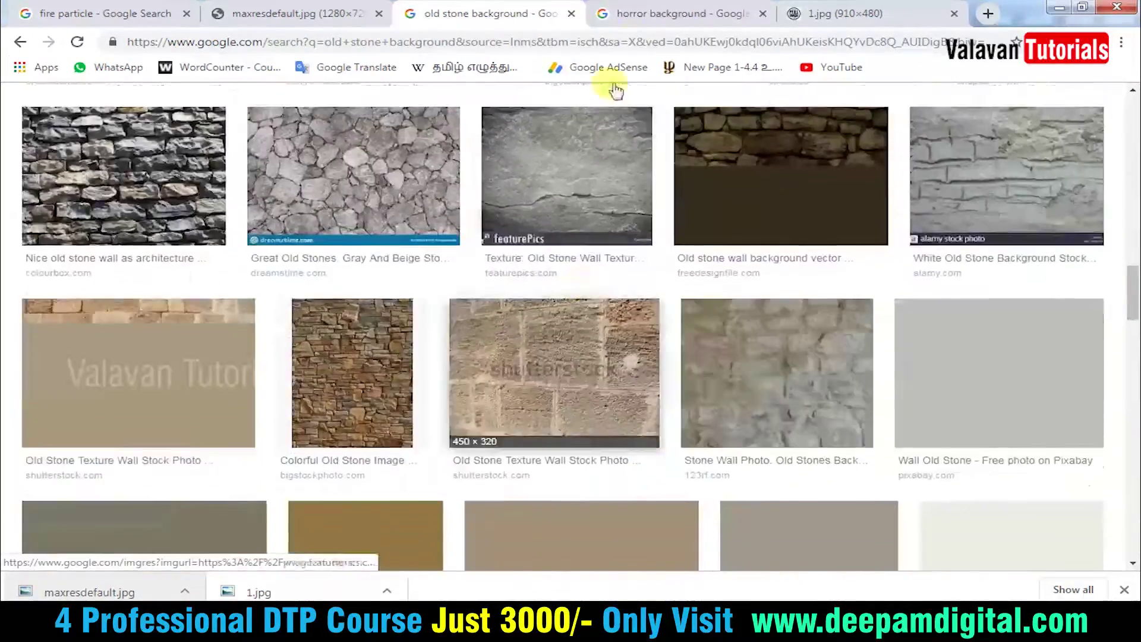
{"action": "left_click", "coordinate": [662, 7]}
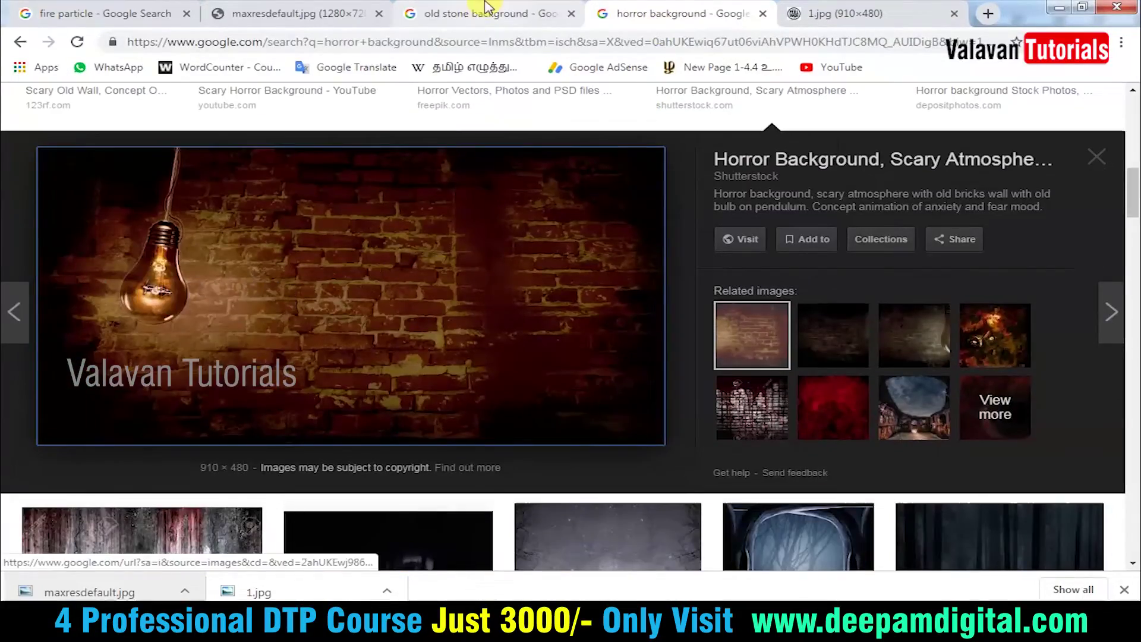
{"action": "left_click", "coordinate": [486, 22]}
{"action": "scroll", "coordinate": [408, 382], "scroll_direction": "down", "scroll_amount": 5}
{"action": "scroll", "coordinate": [645, 420], "scroll_direction": "down", "scroll_amount": 5}
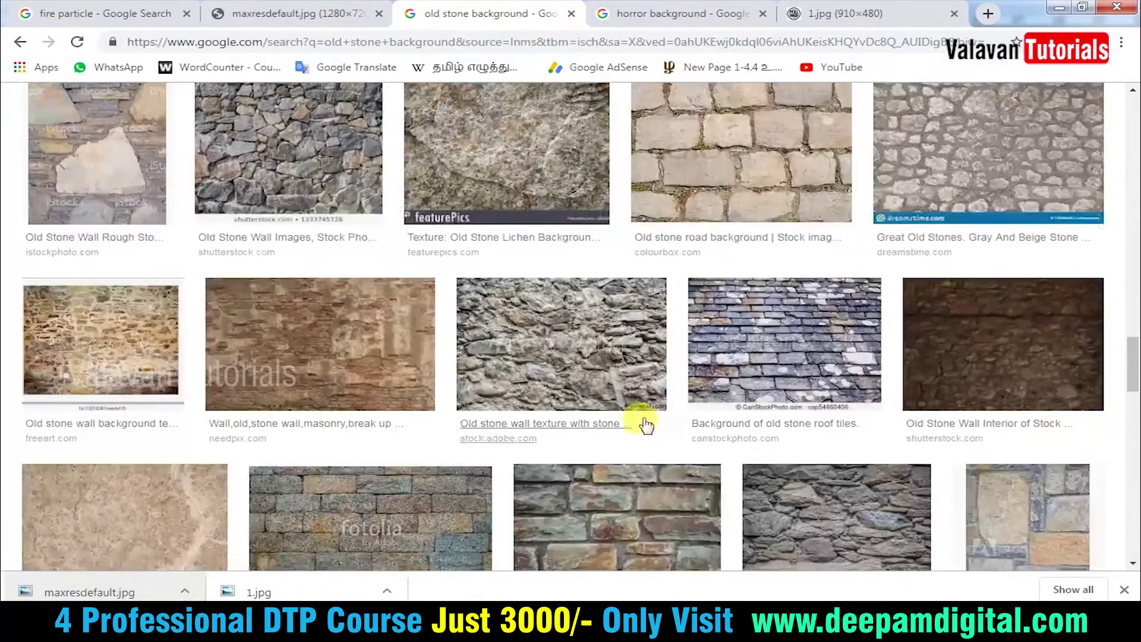
Preview the brown stone-wall, freepik old stone wall and related stone-wall images
{"action": "left_click", "coordinate": [907, 357]}
{"action": "scroll", "coordinate": [573, 427], "scroll_direction": "down", "scroll_amount": 6}
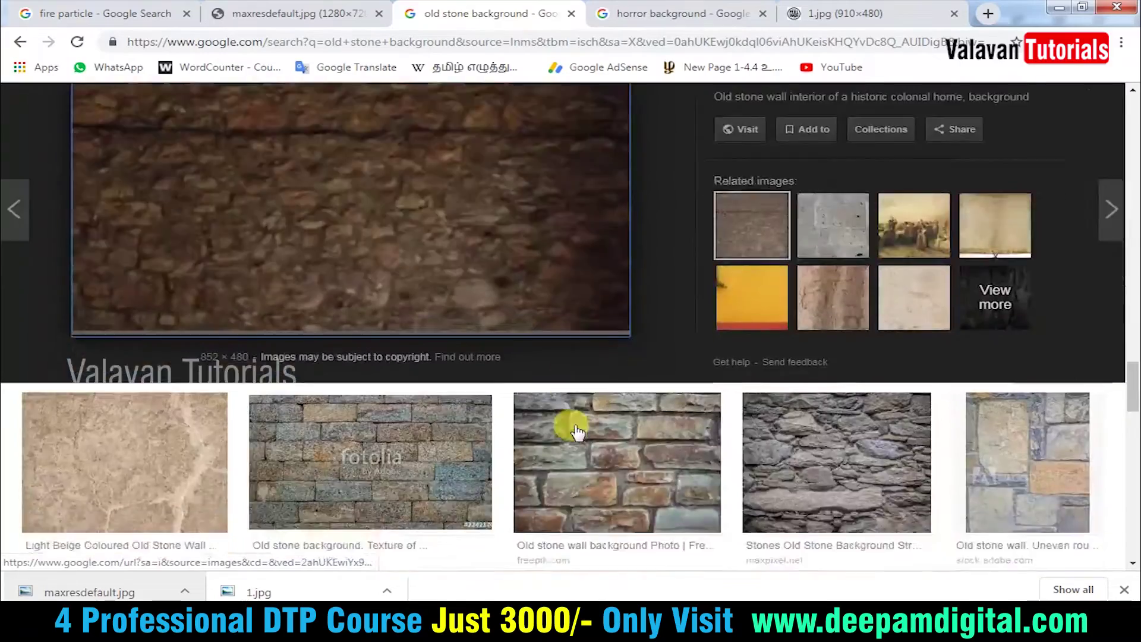
{"action": "scroll", "coordinate": [582, 425], "scroll_direction": "down", "scroll_amount": 3}
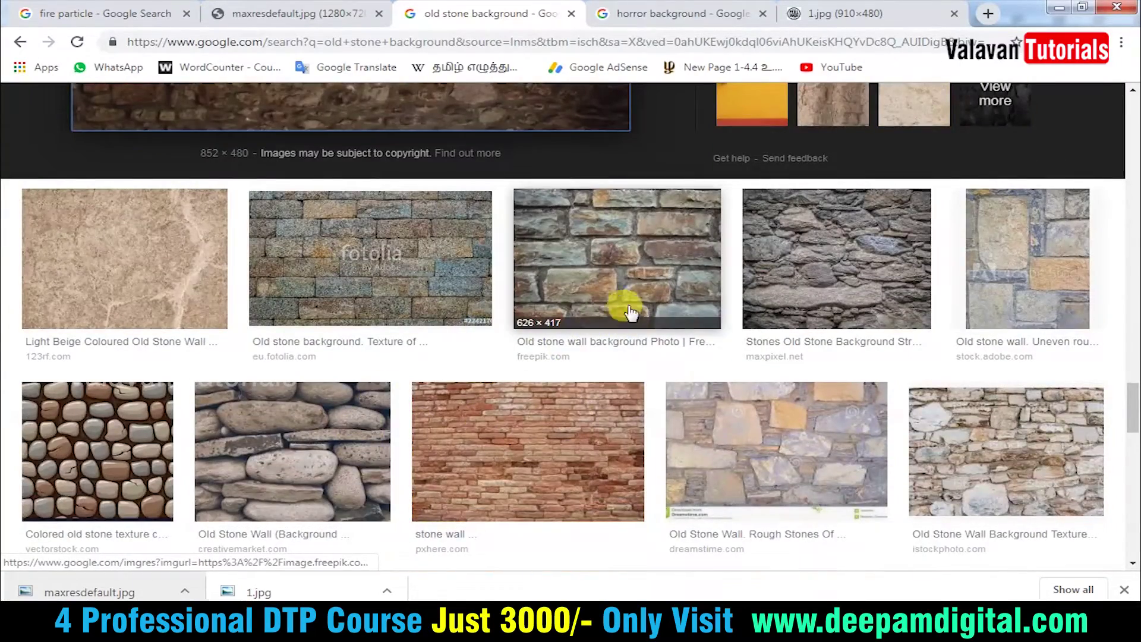
{"action": "left_click", "coordinate": [624, 300]}
{"action": "left_click", "coordinate": [833, 302]}
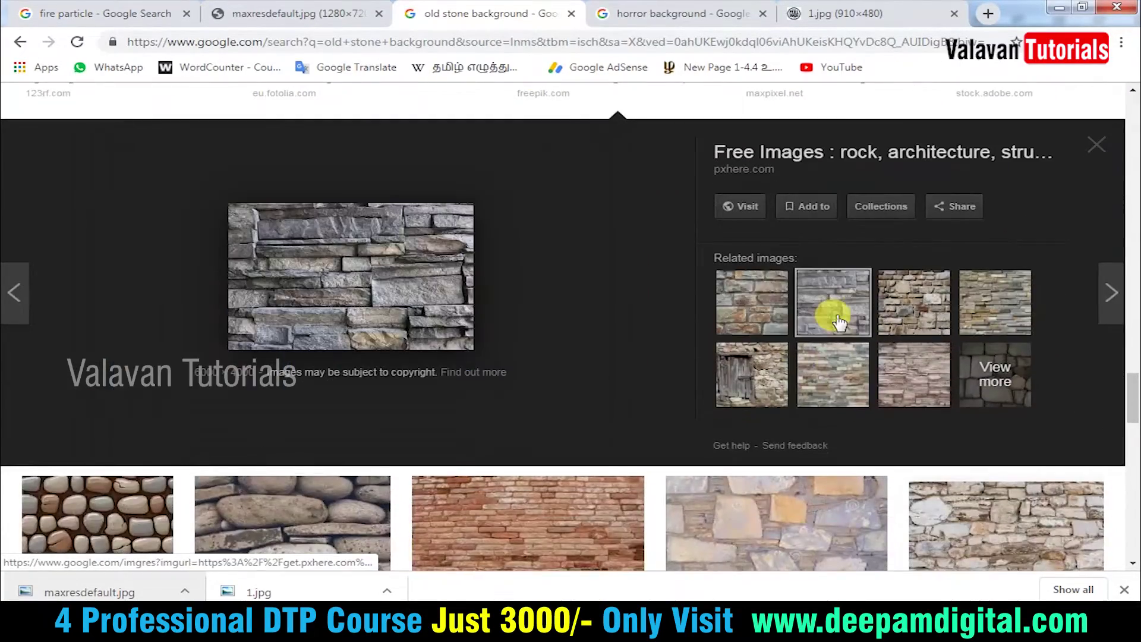
{"action": "scroll", "coordinate": [529, 488], "scroll_direction": "down", "scroll_amount": 4}
{"action": "scroll", "coordinate": [803, 449], "scroll_direction": "down", "scroll_amount": 3}
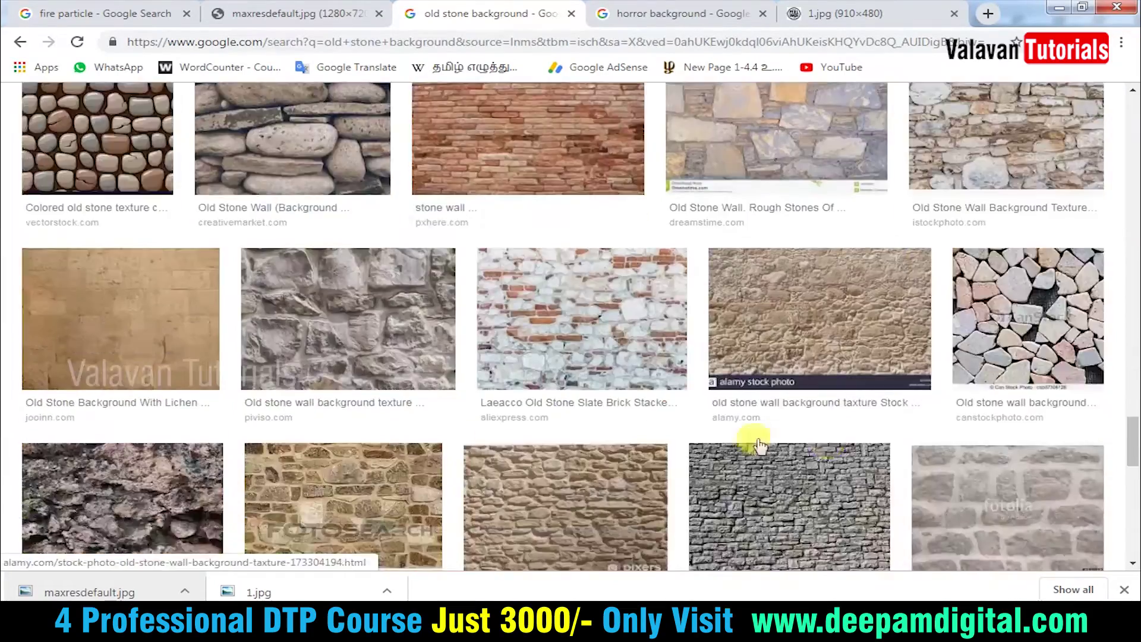
{"action": "scroll", "coordinate": [678, 439], "scroll_direction": "down", "scroll_amount": 5}
Open the Natural old stone background image in a new tab
{"action": "left_click", "coordinate": [102, 115]}
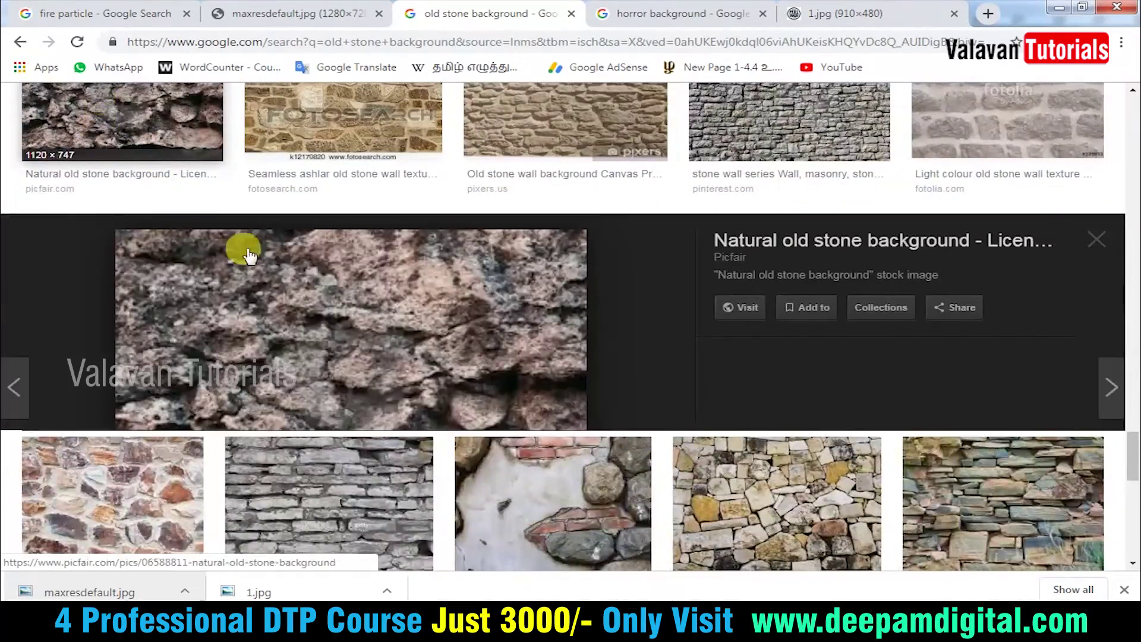
{"action": "right_click", "coordinate": [335, 321]}
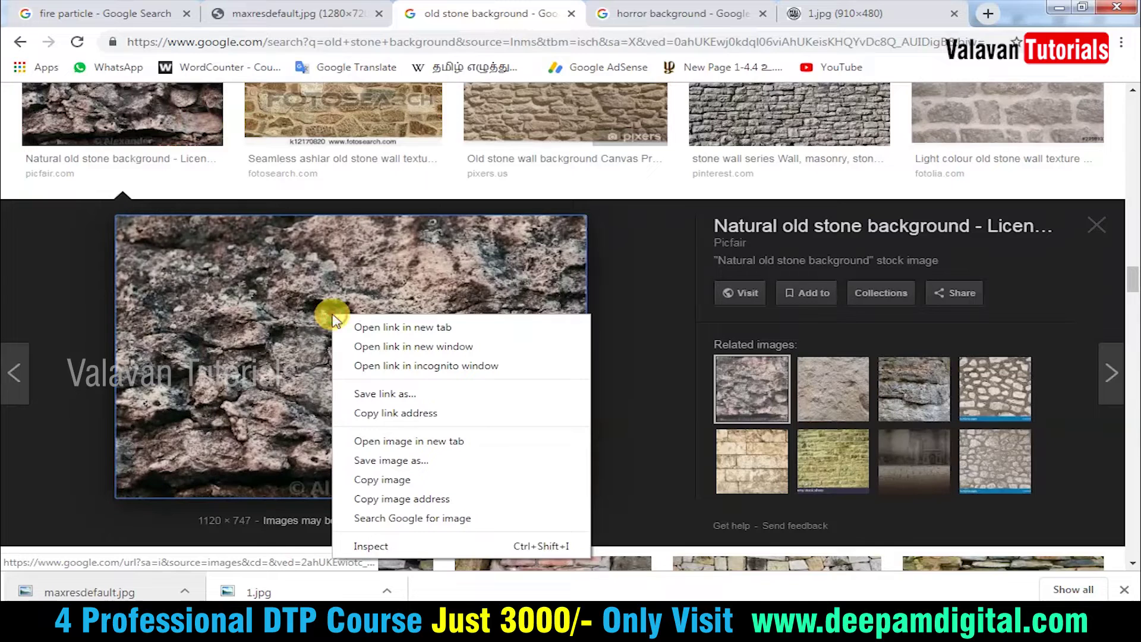
{"action": "left_click", "coordinate": [423, 441]}
{"action": "left_click", "coordinate": [559, 13]}
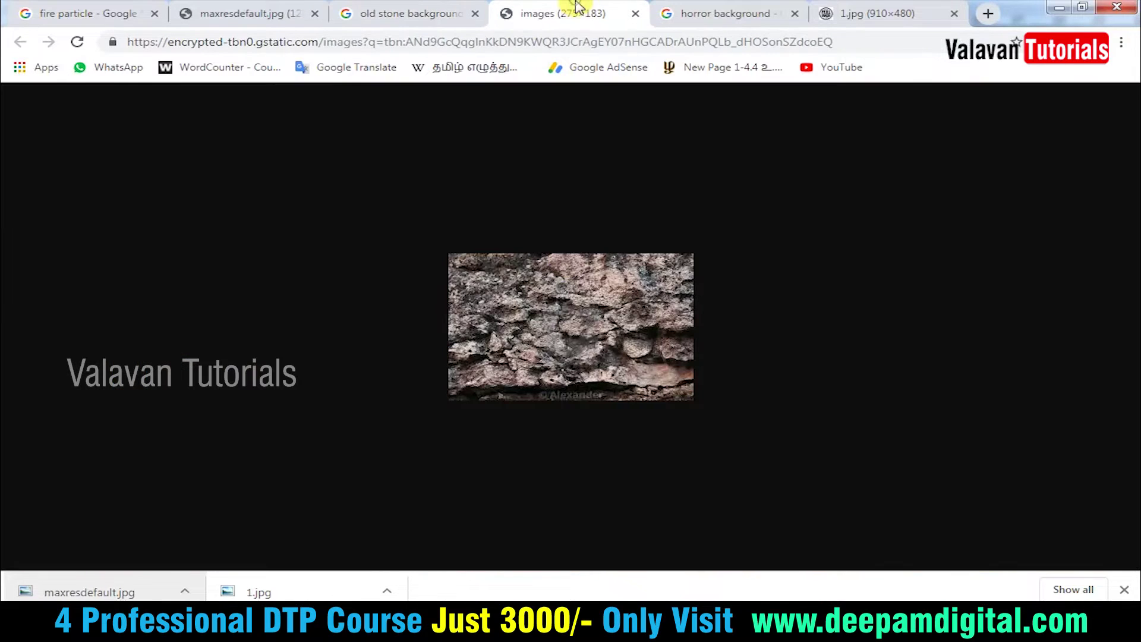
{"action": "left_click", "coordinate": [403, 9]}
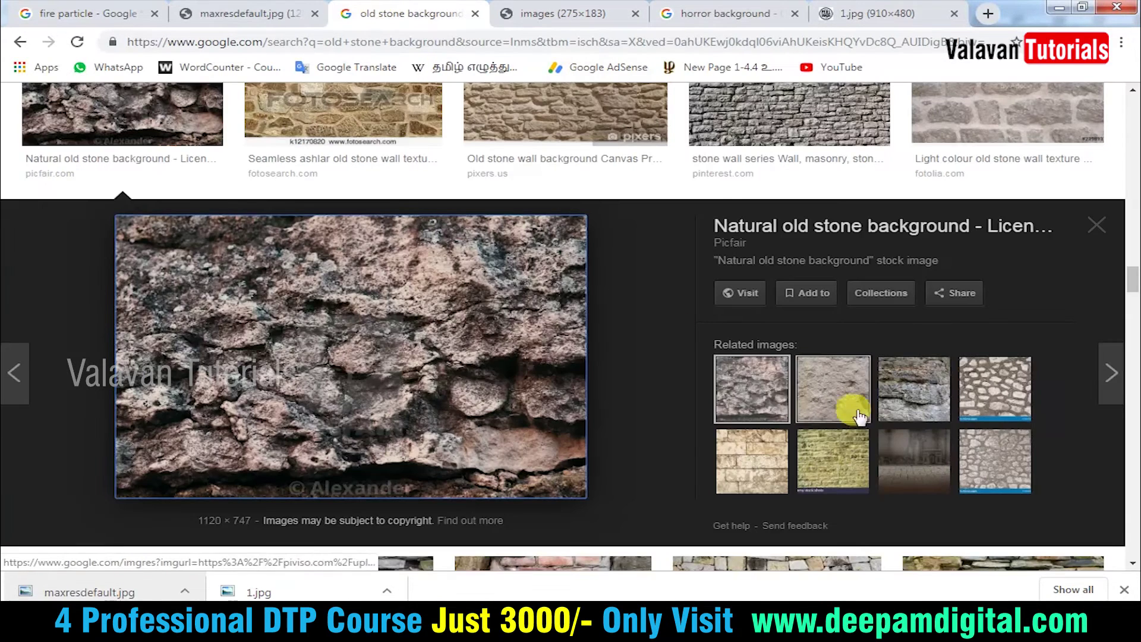
Open the Stones Wall Texture Facade image in a new tab
{"action": "left_click", "coordinate": [913, 396]}
{"action": "left_click", "coordinate": [915, 459]}
{"action": "scroll", "coordinate": [588, 416], "scroll_direction": "down", "scroll_amount": 5}
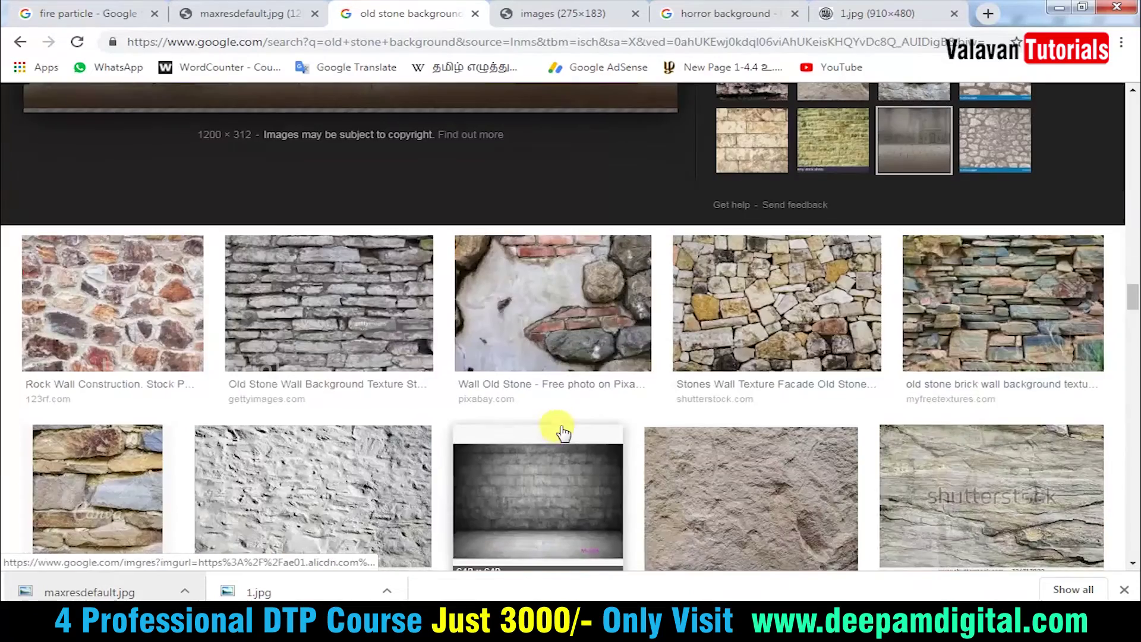
{"action": "left_click", "coordinate": [724, 319]}
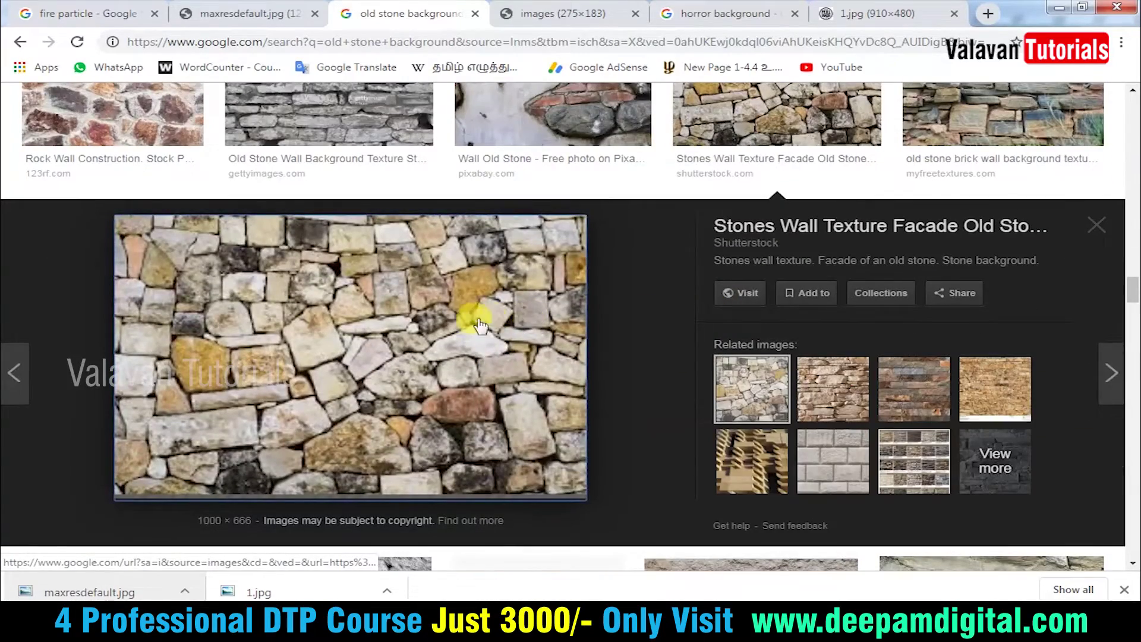
{"action": "right_click", "coordinate": [461, 322]}
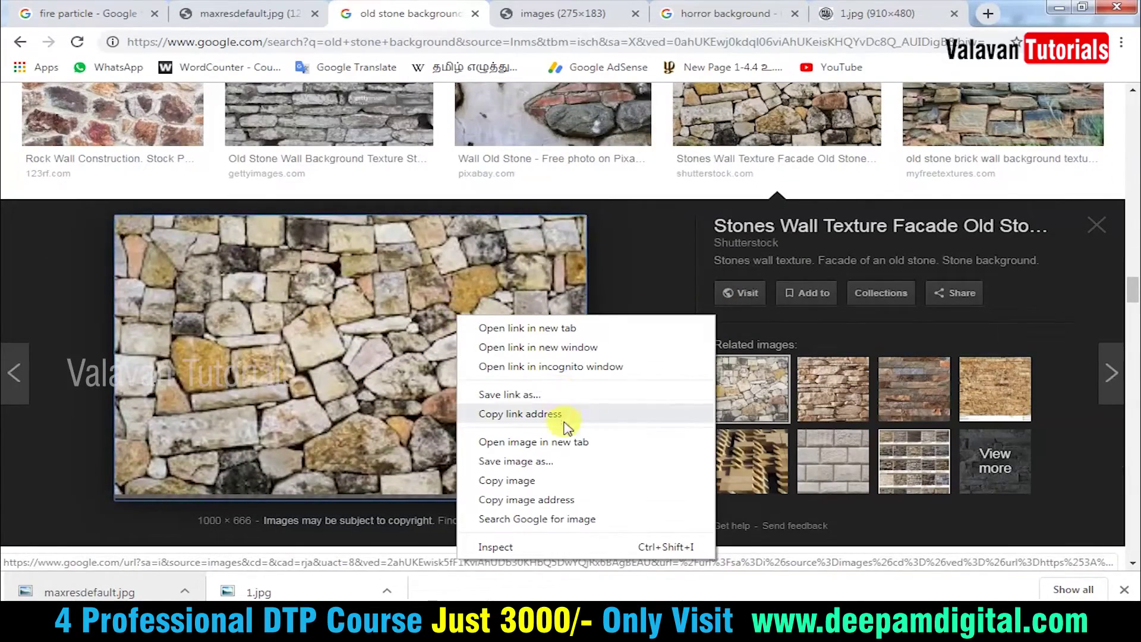
{"action": "left_click", "coordinate": [674, 210]}
{"action": "left_click", "coordinate": [617, 14]}
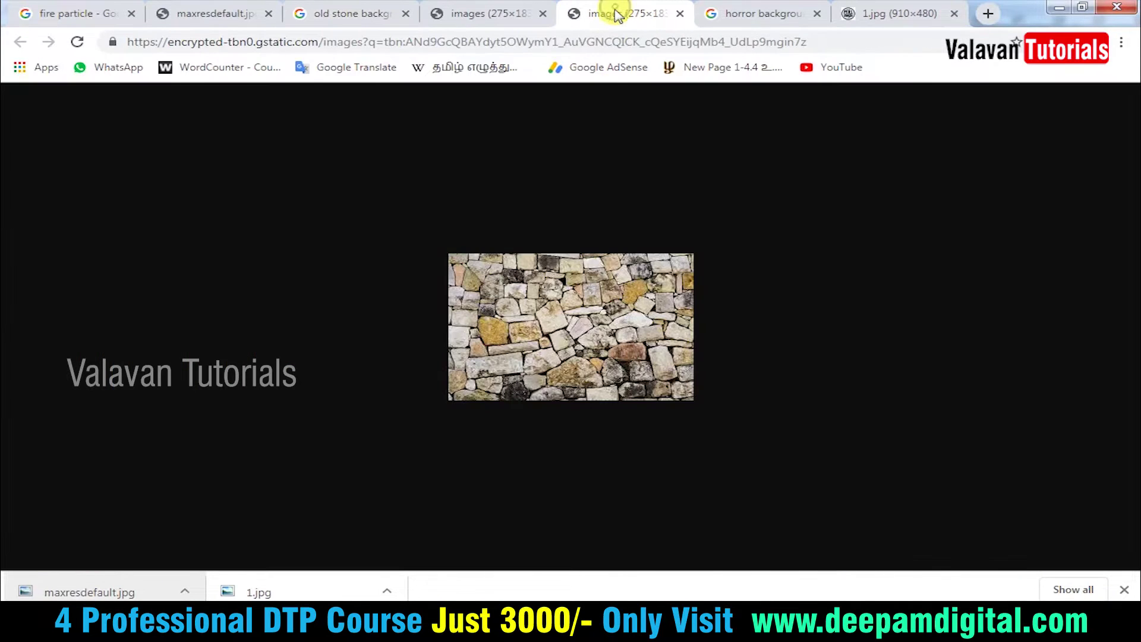
{"action": "left_click", "coordinate": [342, 14]}
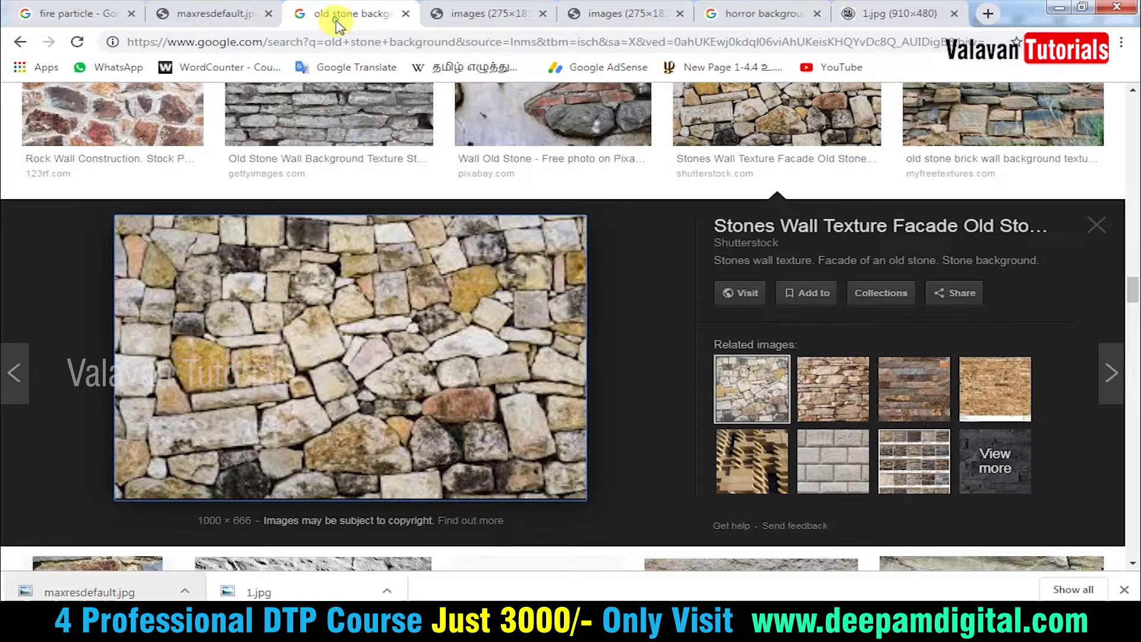
Preview the dark Pinterest stone-brick wall, noting its 2048 × 2048 size
{"action": "scroll", "coordinate": [684, 407], "scroll_direction": "down", "scroll_amount": 5}
{"action": "scroll", "coordinate": [732, 408], "scroll_direction": "down", "scroll_amount": 5}
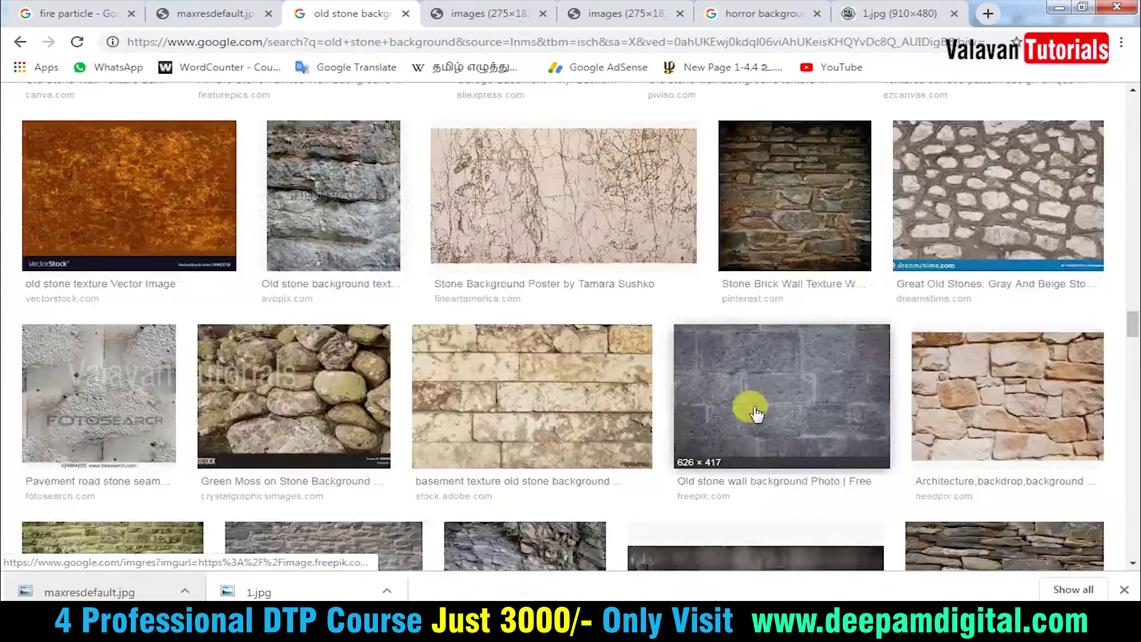
{"action": "left_click", "coordinate": [824, 192]}
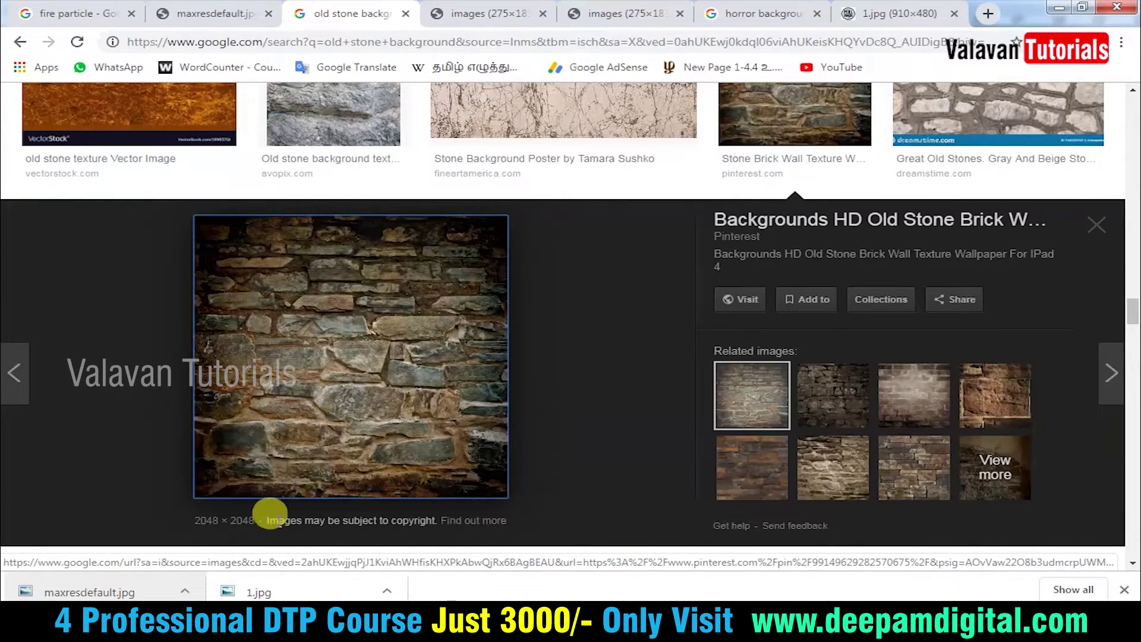
{"action": "left_click_drag", "start_coordinate": [197, 521], "coordinate": [256, 527]}
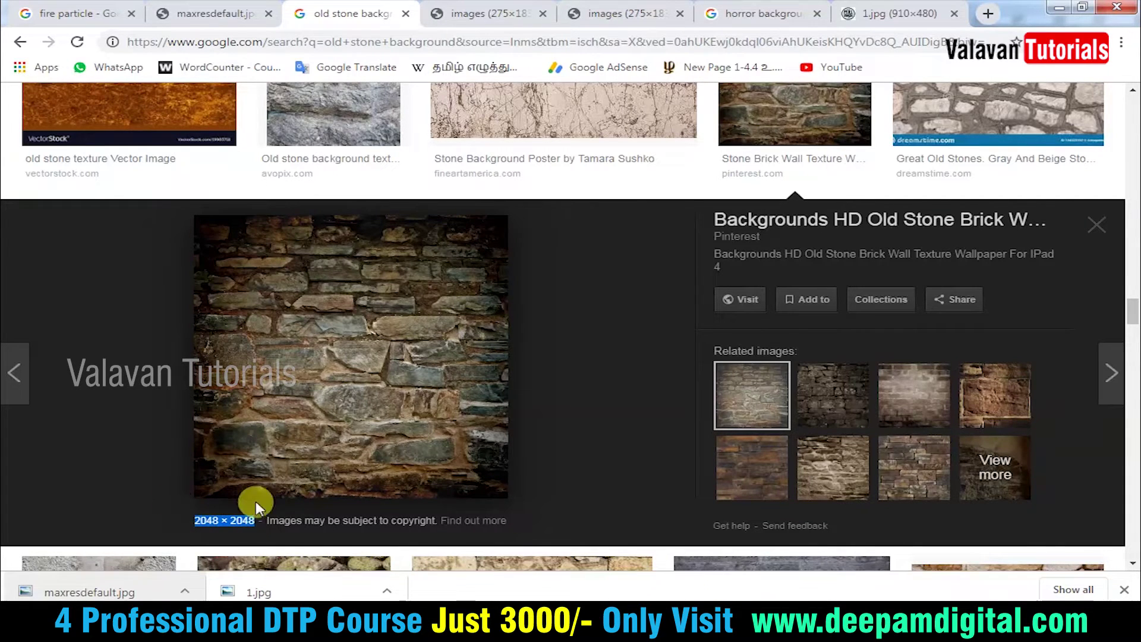
{"action": "right_click", "coordinate": [292, 330]}
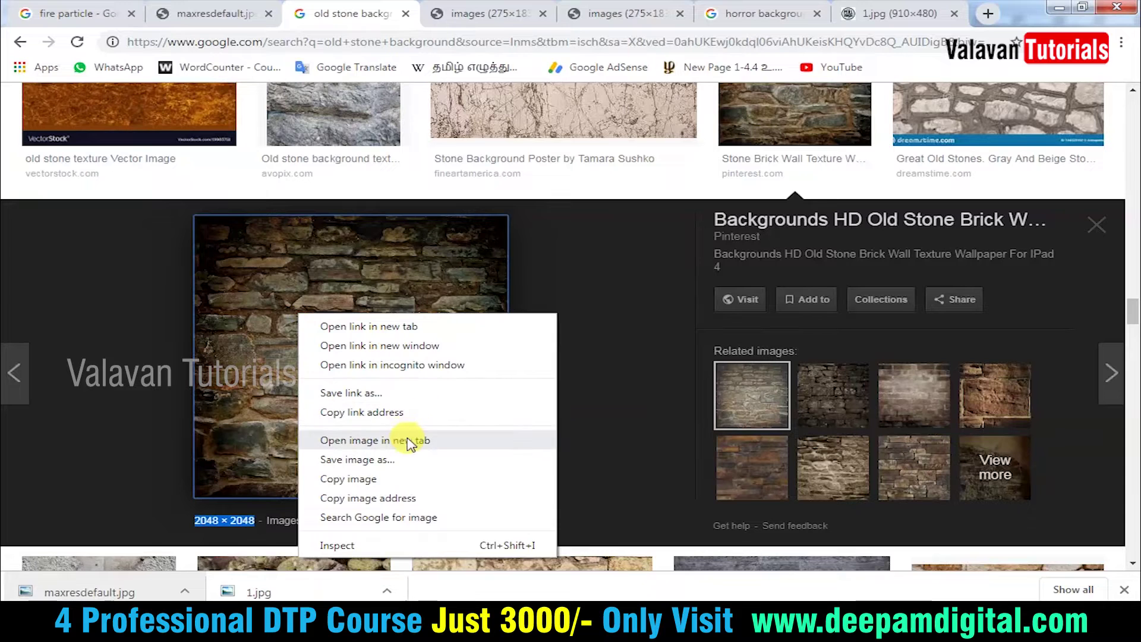
View a stone-brick wall image in its own tab, then return to the old stone background results
{"action": "left_click", "coordinate": [408, 438]}
{"action": "left_click", "coordinate": [660, 12]}
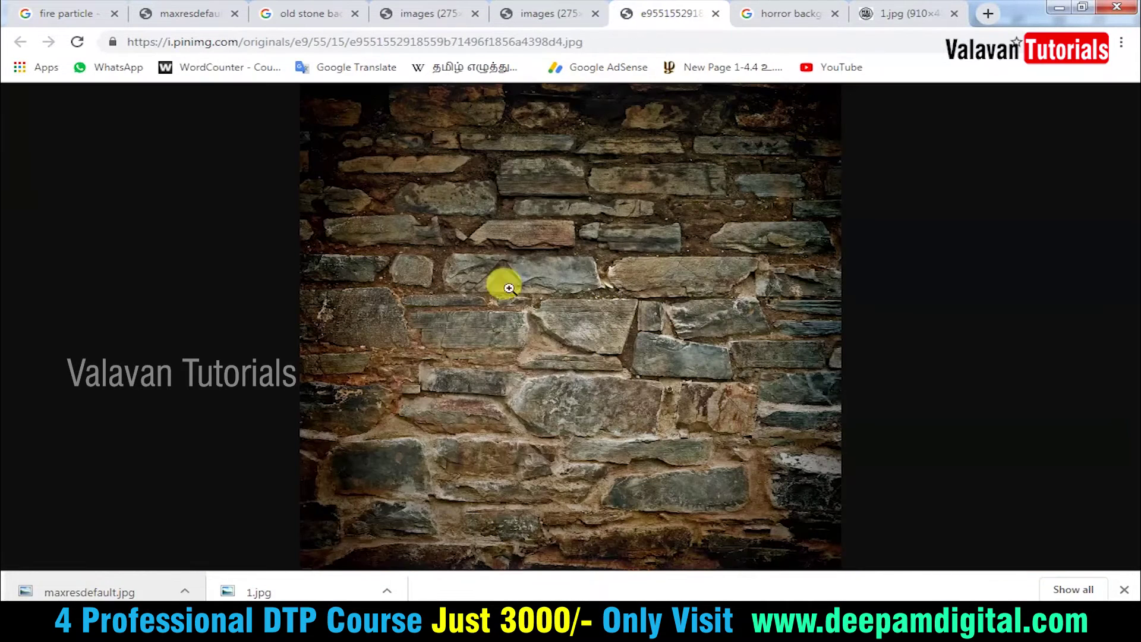
{"action": "left_click", "coordinate": [307, 13]}
Preview related stone wall textures, settling on the gray stone wall image
{"action": "left_click", "coordinate": [823, 395]}
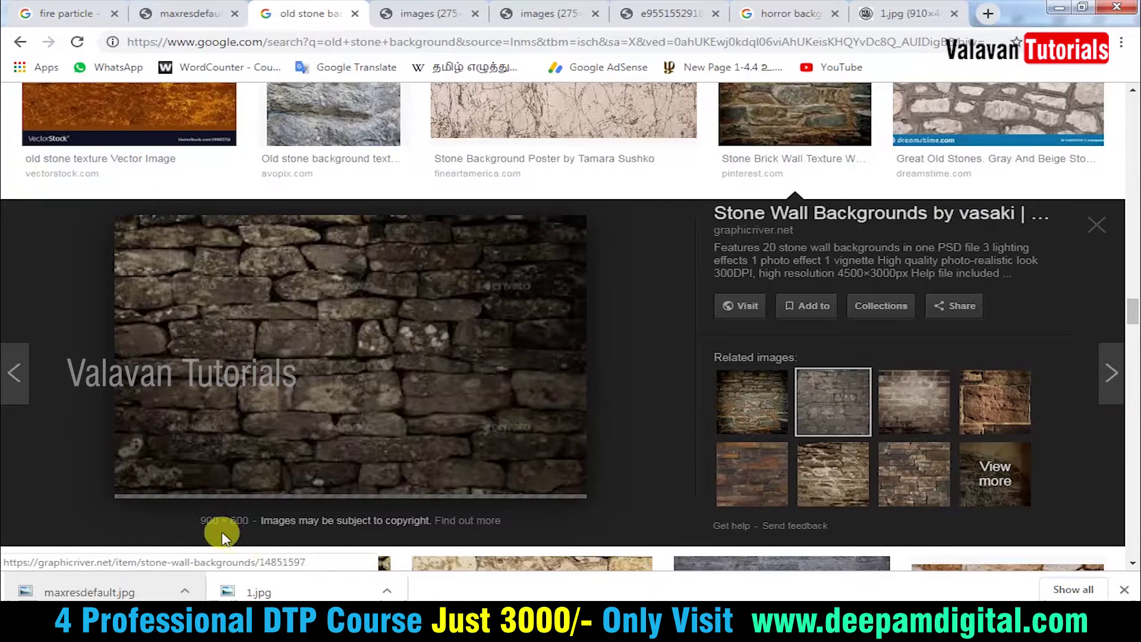
{"action": "left_click", "coordinate": [898, 407]}
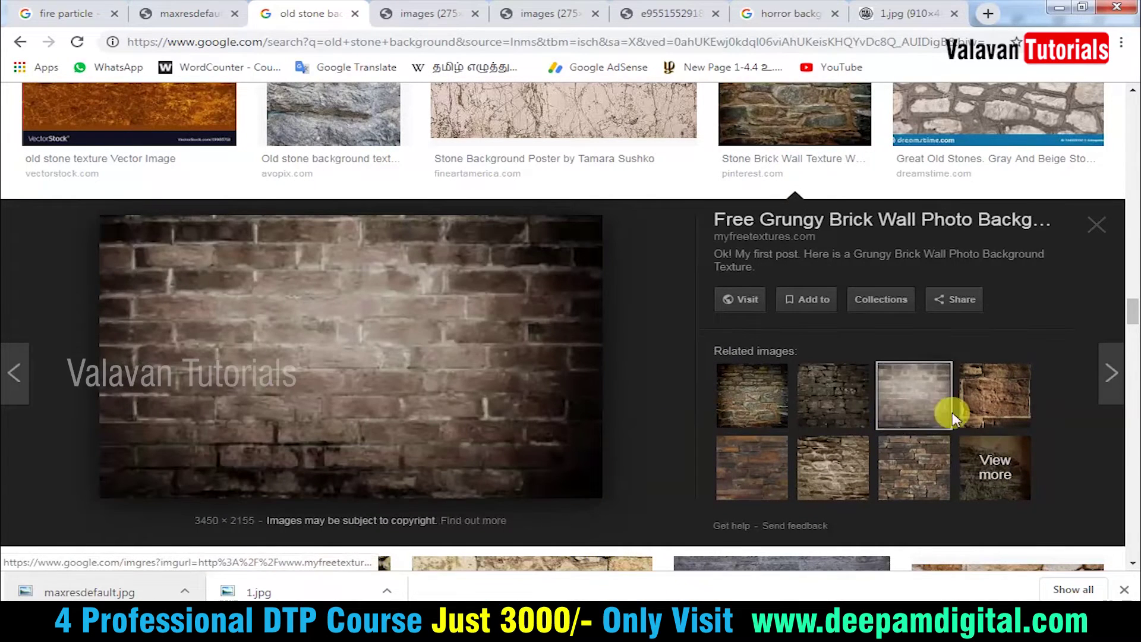
{"action": "left_click", "coordinate": [999, 410]}
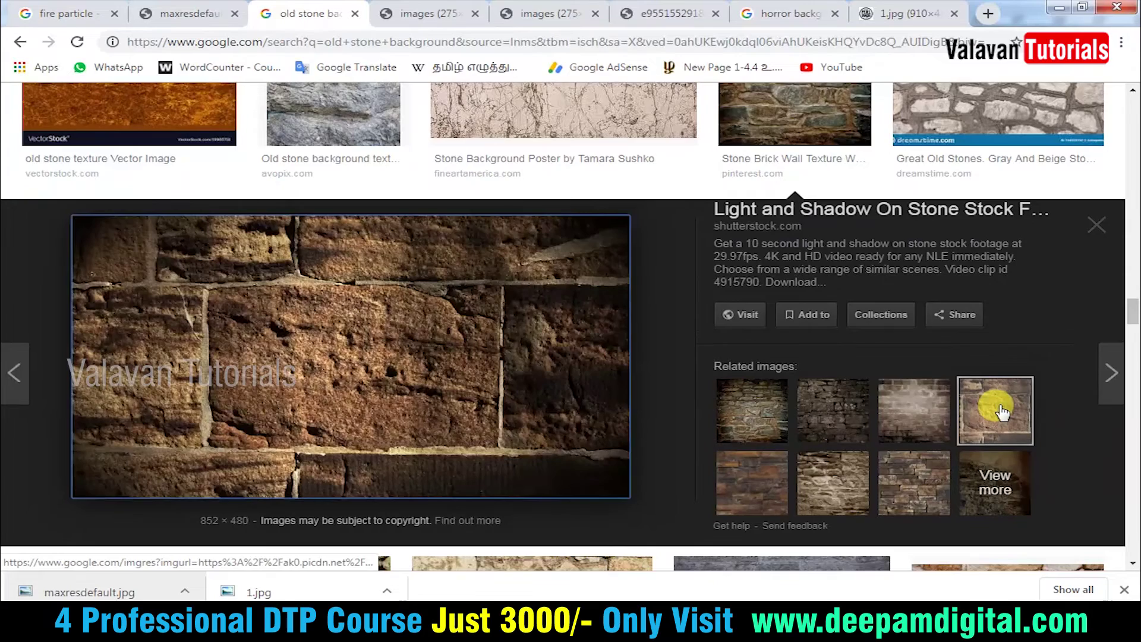
{"action": "scroll", "coordinate": [802, 364], "scroll_direction": "up", "scroll_amount": 4}
{"action": "left_click", "coordinate": [777, 280]}
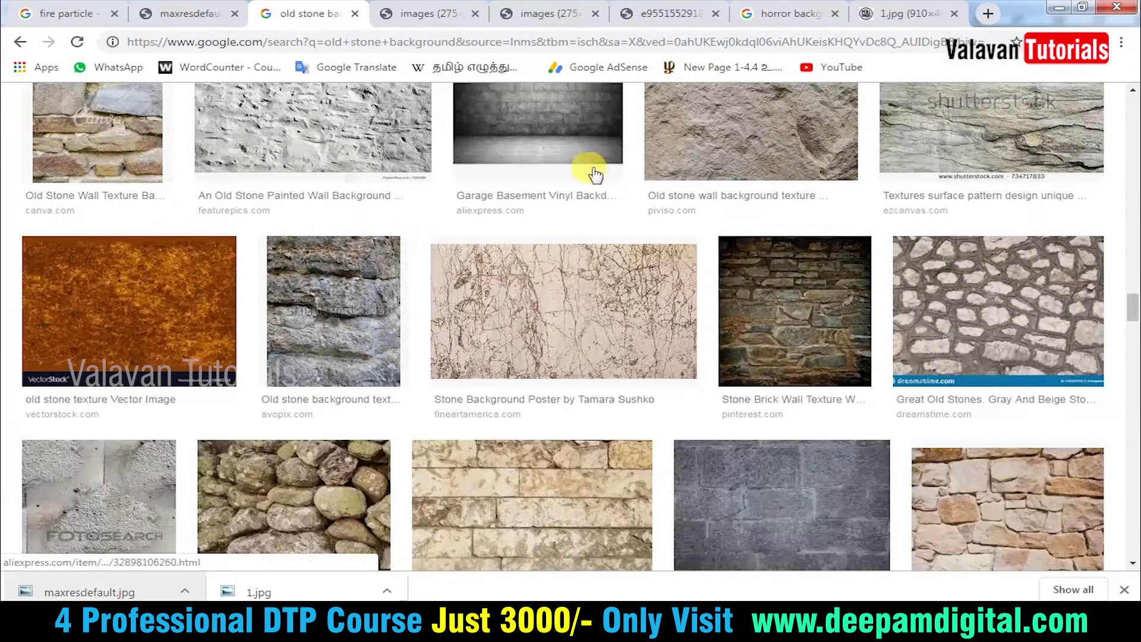
{"action": "left_click", "coordinate": [595, 174]}
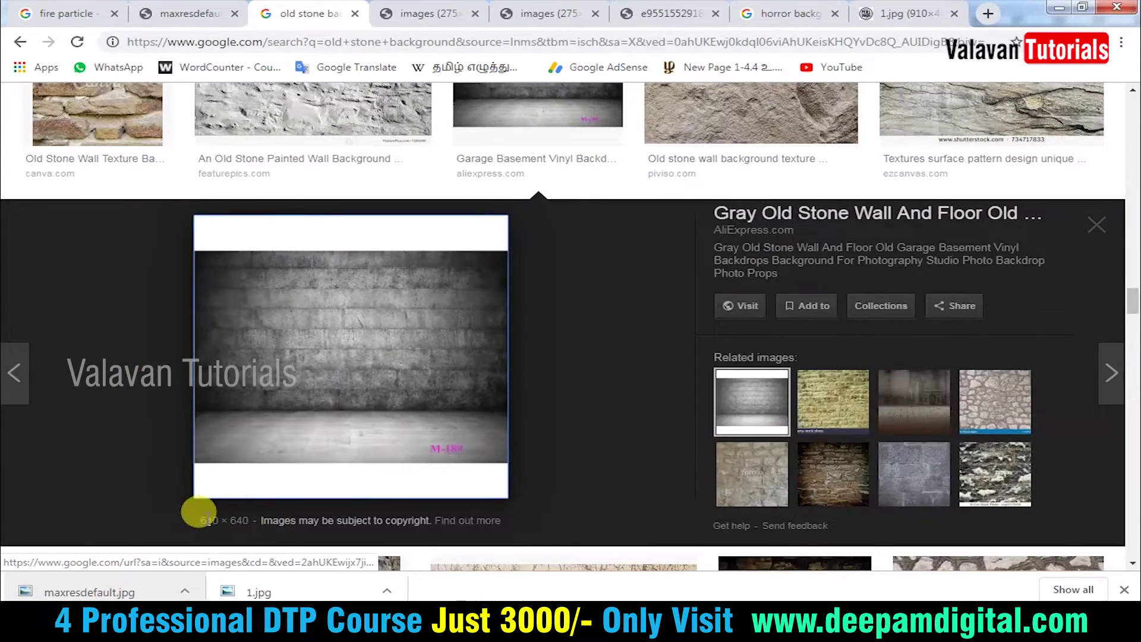
Copy the full-size gray stone wall photo from its own tab
{"action": "left_click", "coordinate": [669, 13]}
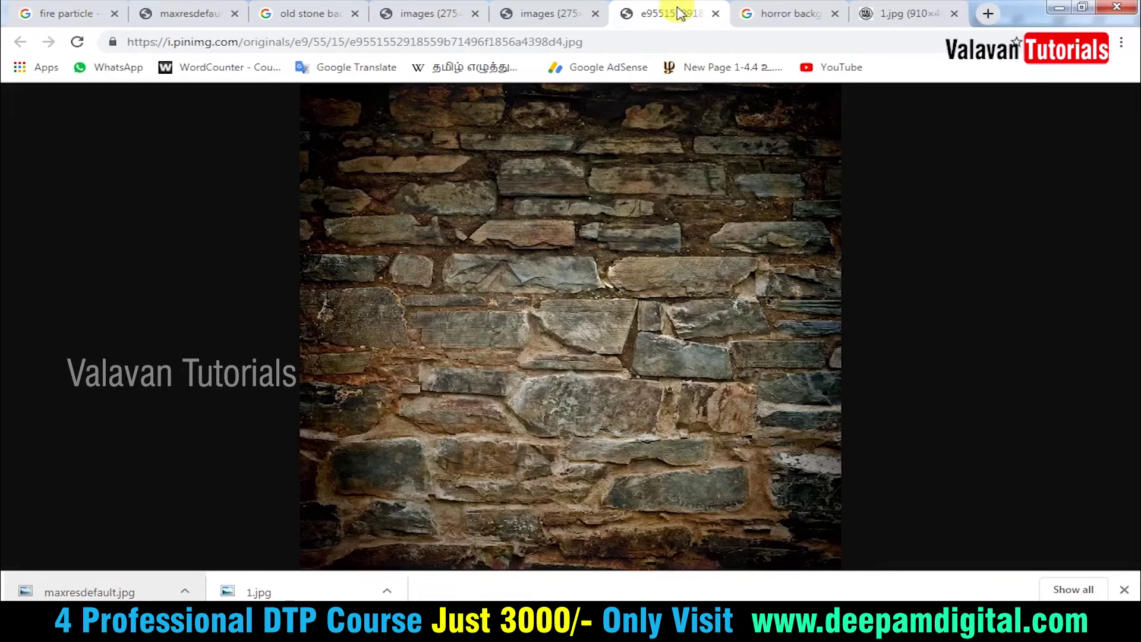
{"action": "right_click", "coordinate": [524, 237]}
{"action": "left_click", "coordinate": [604, 289]}
Paste the stone wall into the fire-sparks document and scale it to span the full canvas width
{"action": "key", "text": "alt+Tab"}
{"action": "key", "text": "ctrl+v"}
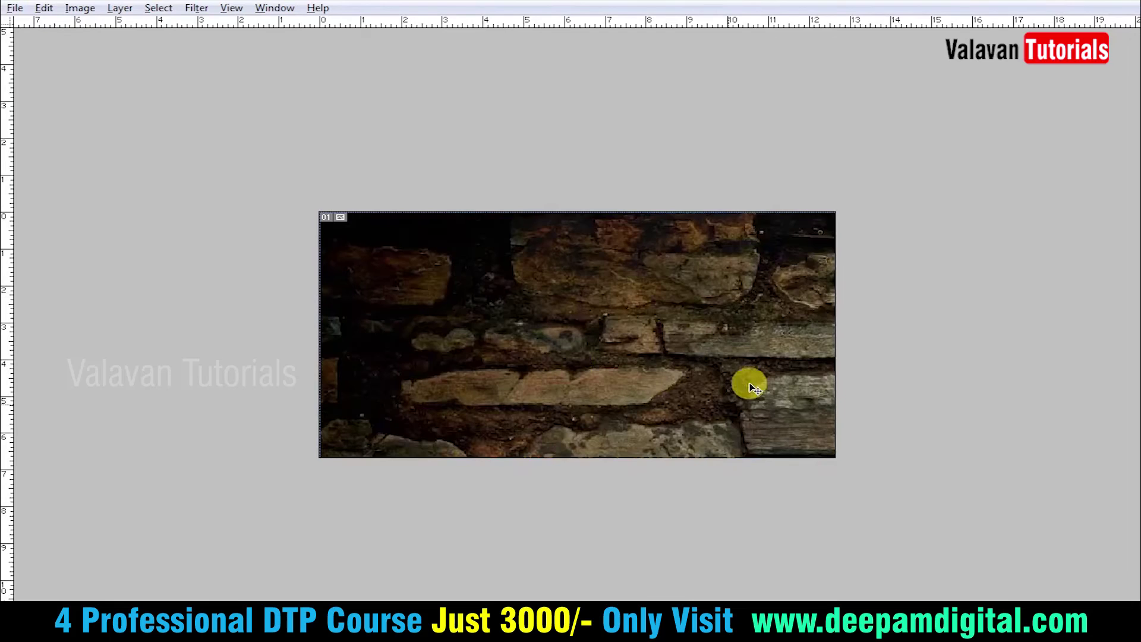
{"action": "key", "text": "ctrl+t"}
{"action": "key", "text": "ctrl+minus"}
{"action": "left_click_drag", "start_coordinate": [383, 242], "coordinate": [699, 256]}
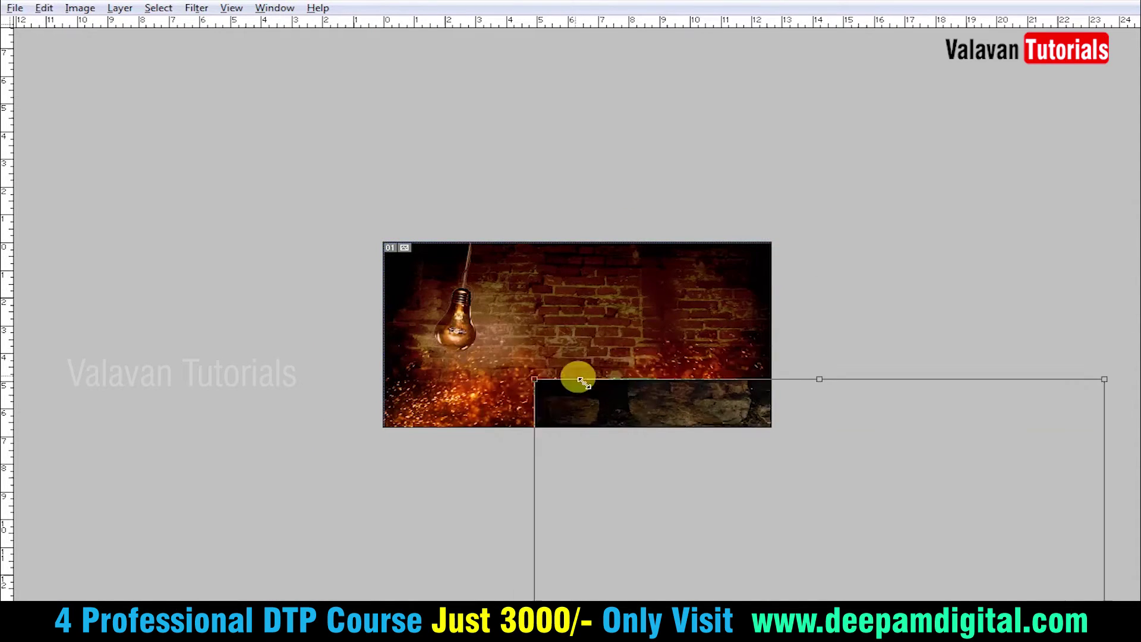
{"action": "left_click_drag", "start_coordinate": [840, 198], "coordinate": [803, 234]}
{"action": "left_click_drag", "start_coordinate": [719, 324], "coordinate": [665, 309]}
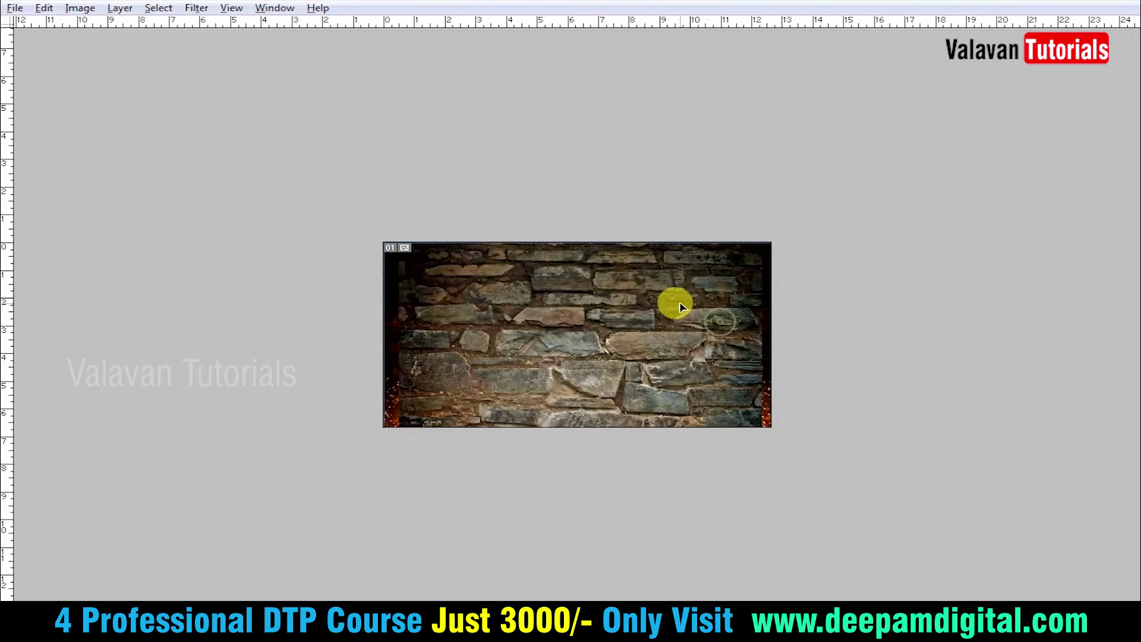
{"action": "left_click_drag", "start_coordinate": [751, 332], "coordinate": [767, 331]}
{"action": "key", "text": "Return"}
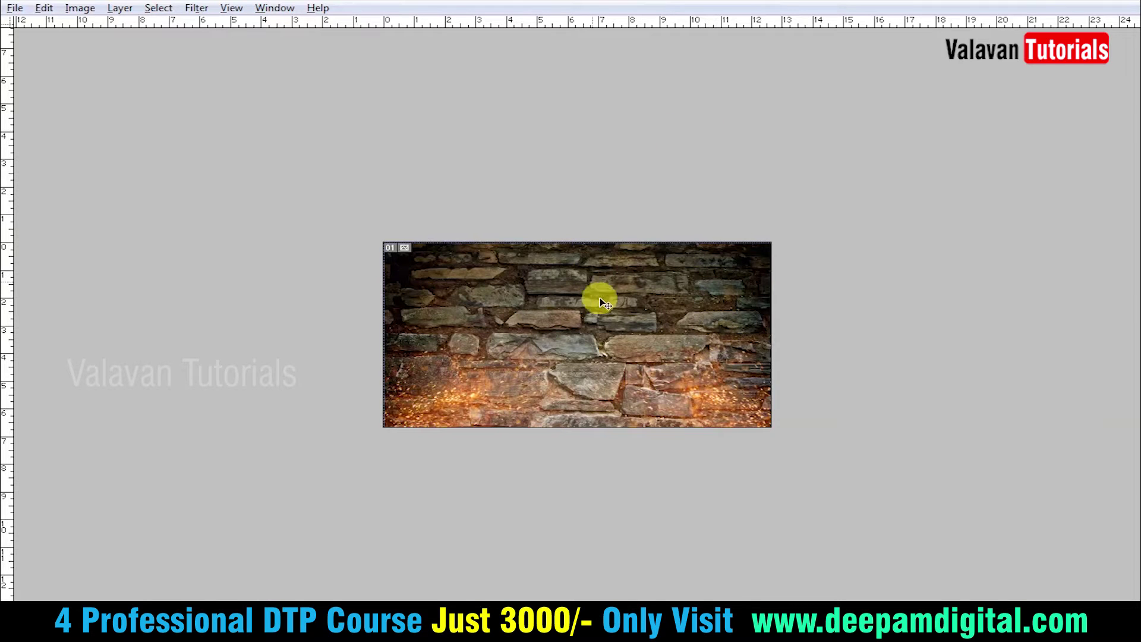
{"action": "key", "text": "Tab"}
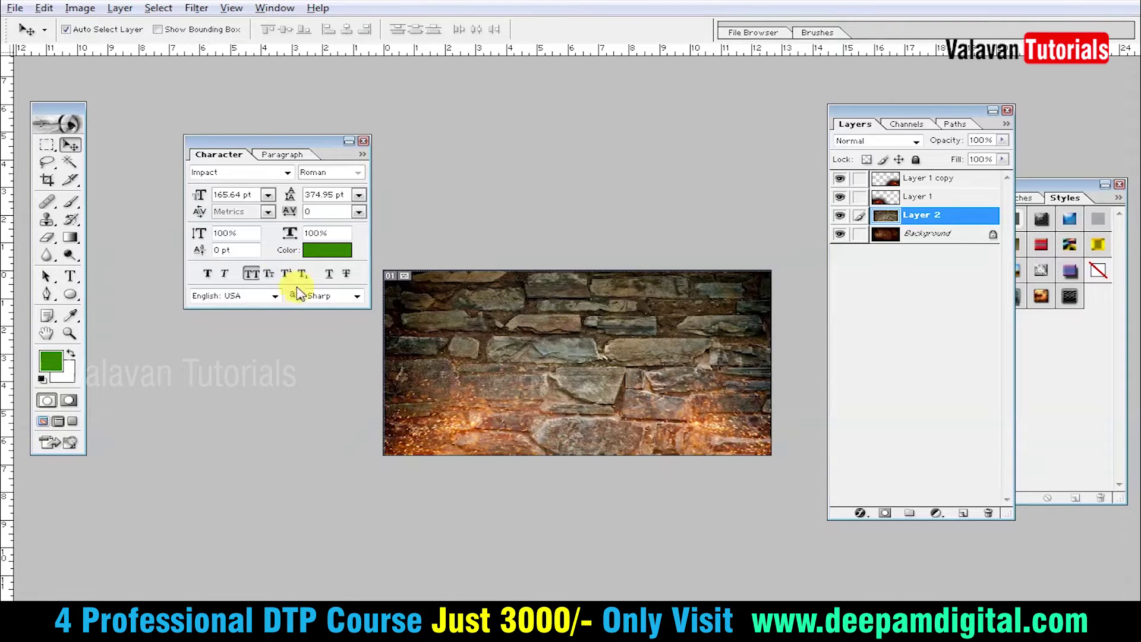
Select a rectangle around the wall's centre and invert it to the outer edges
{"action": "left_click", "coordinate": [46, 145]}
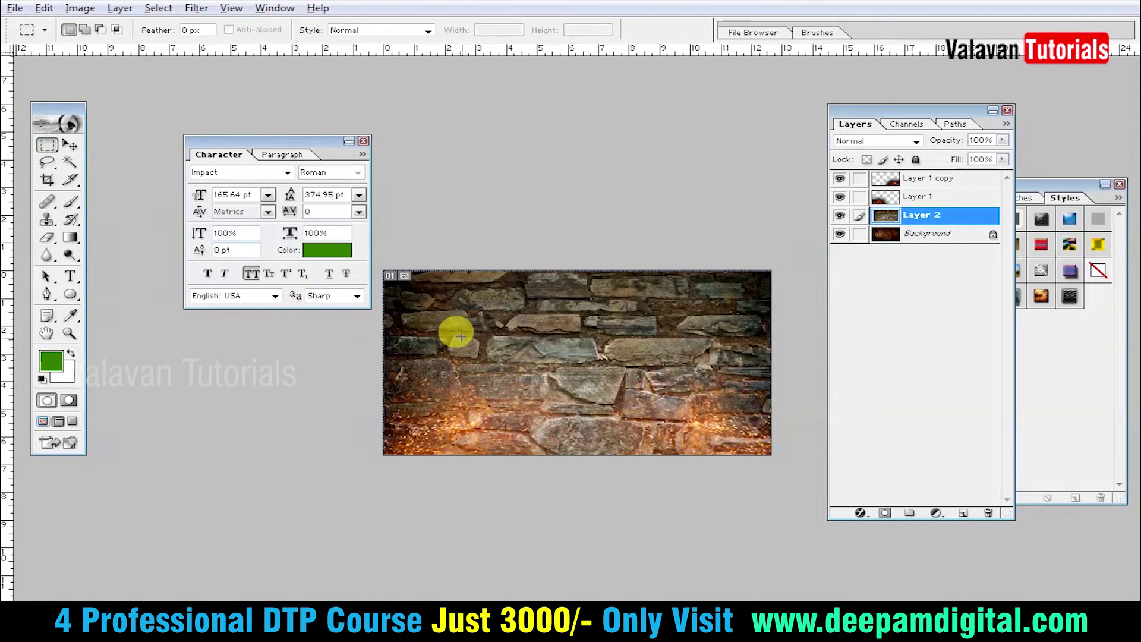
{"action": "left_click_drag", "start_coordinate": [443, 317], "coordinate": [724, 418]}
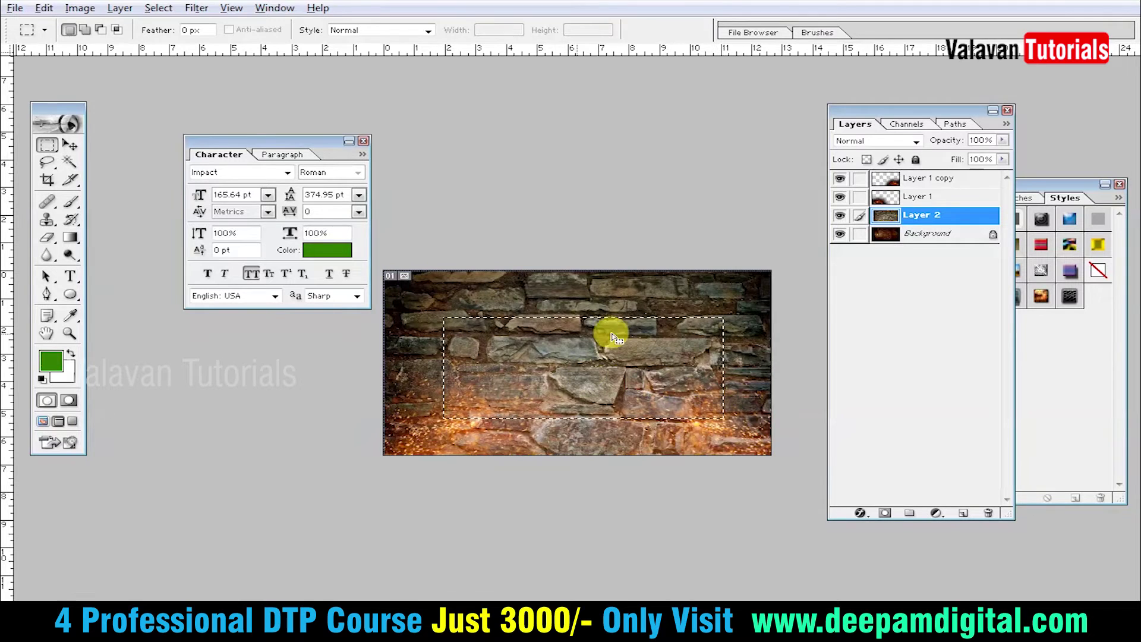
{"action": "left_click", "coordinate": [158, 7]}
{"action": "left_click", "coordinate": [203, 77]}
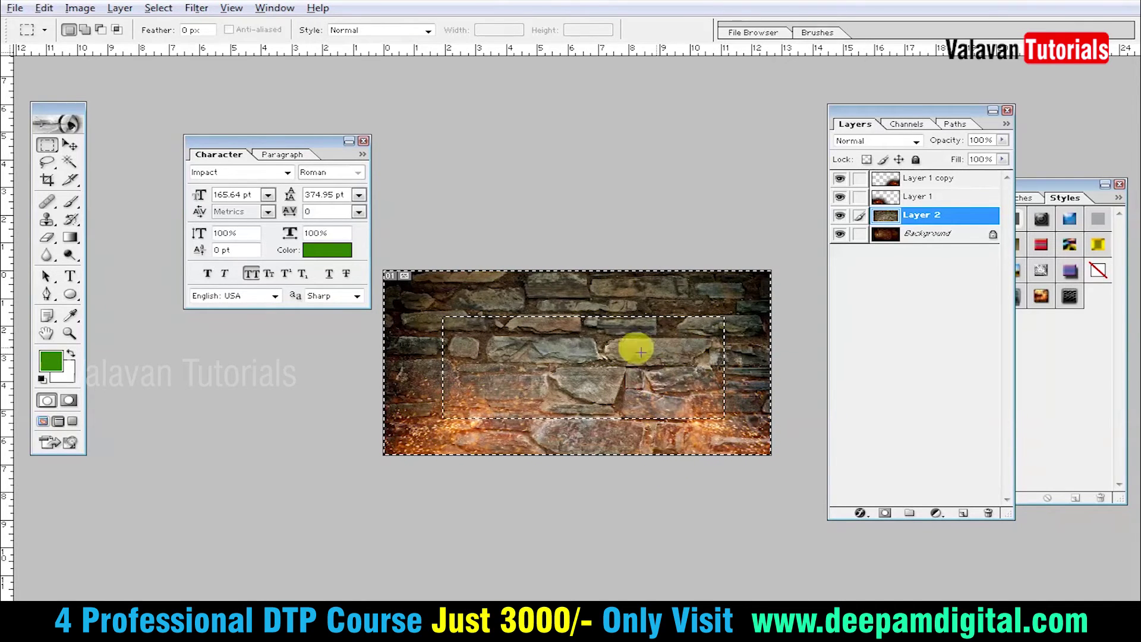
Feather the edge selection with a 150-pixel radius and fit the image on screen
{"action": "key", "text": "ctrl+alt+d"}
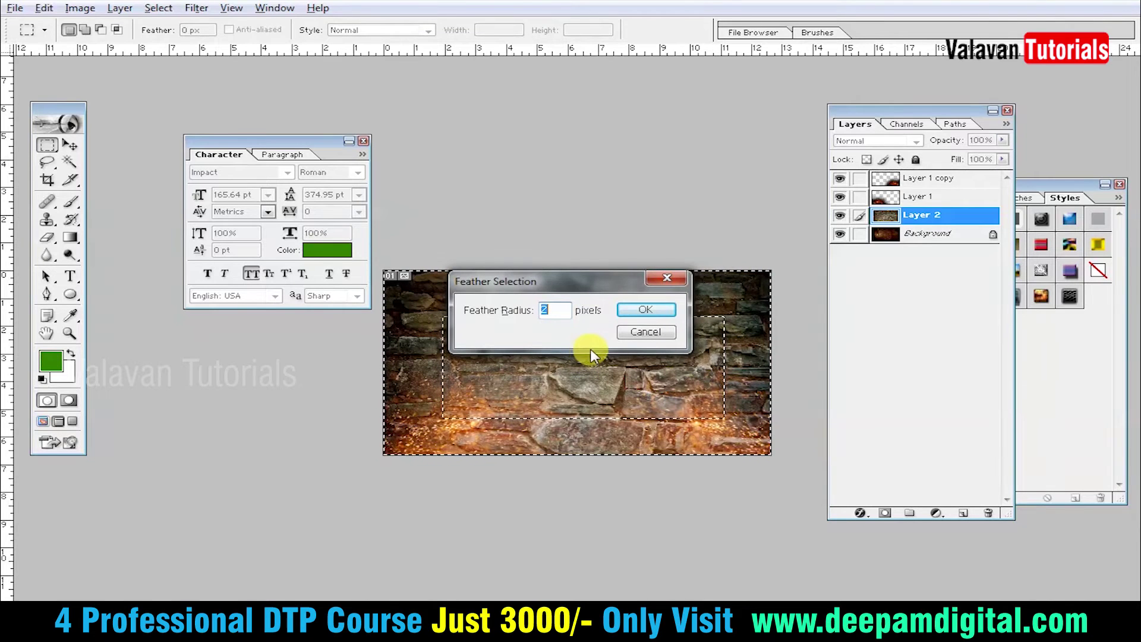
{"action": "key", "text": "Return"}
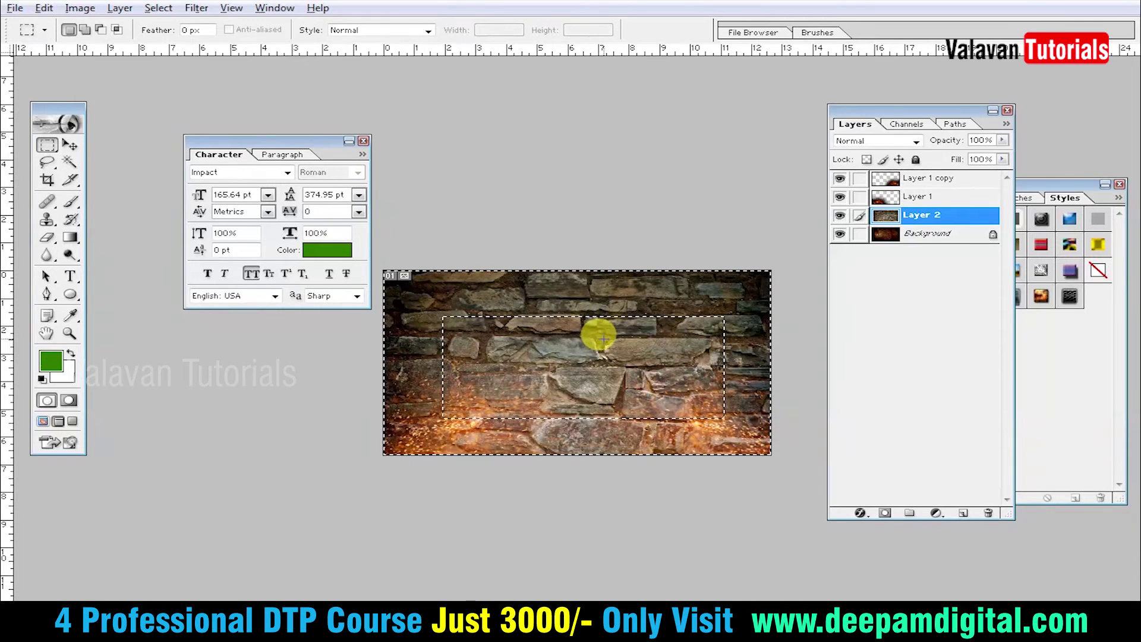
{"action": "key", "text": "ctrl+alt+d"}
{"action": "type", "text": "250"}
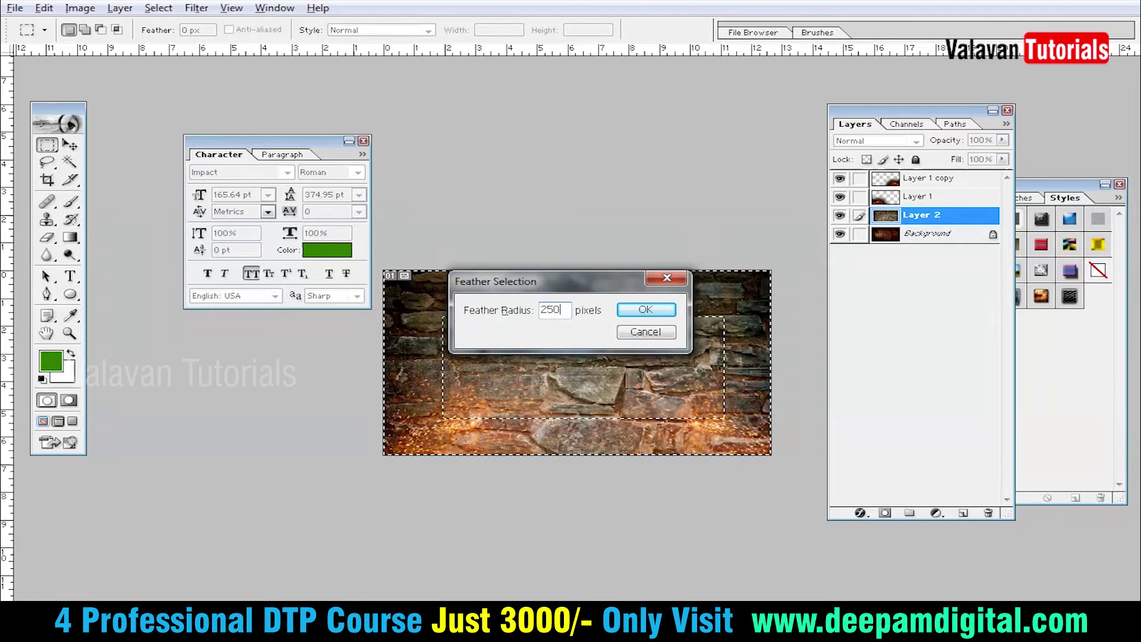
{"action": "key", "text": "Return"}
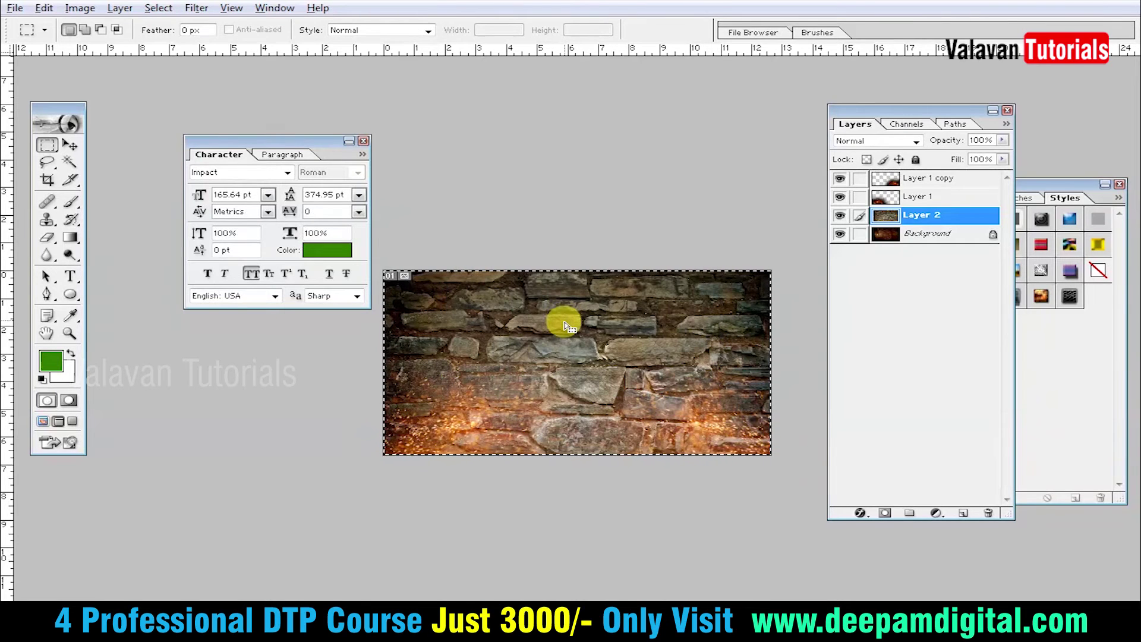
{"action": "key", "text": "ctrl+alt+d"}
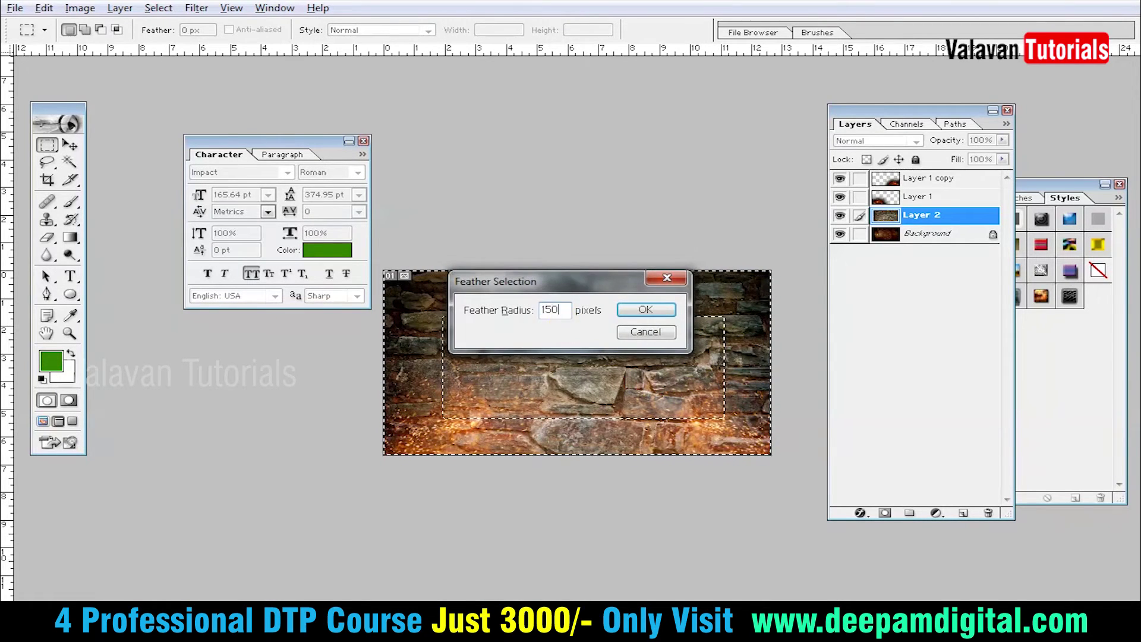
{"action": "key", "text": "Return"}
{"action": "key", "text": "ctrl+0"}
{"action": "key", "text": "Tab"}
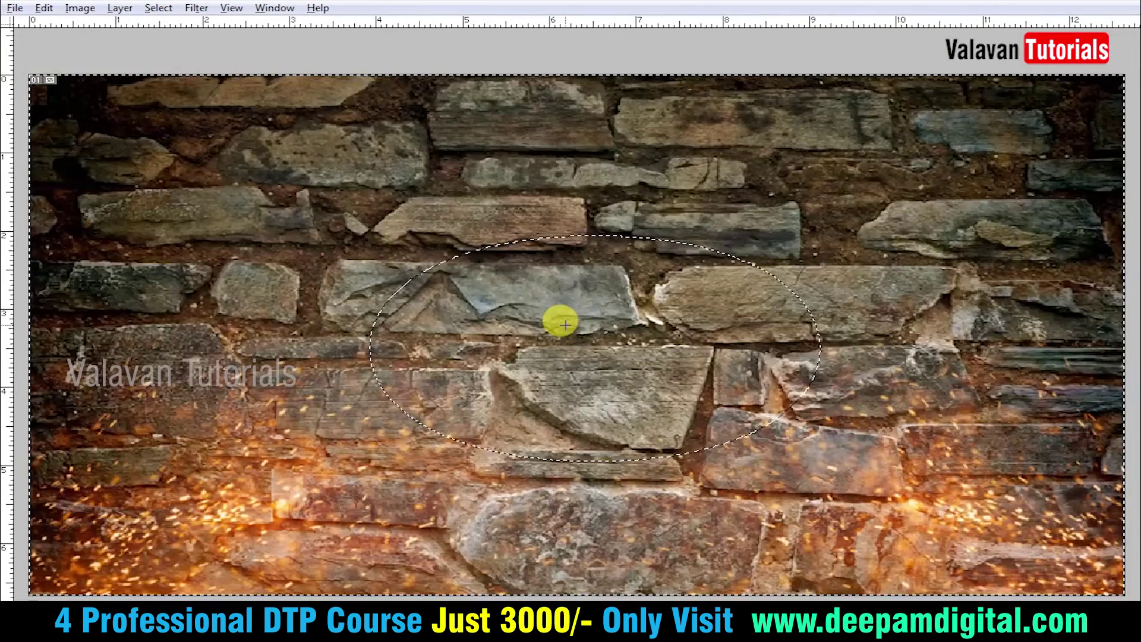
Pull the RGB curve down in Curves to darken the feathered edges into a vignette
{"action": "key", "text": "ctrl+minus"}
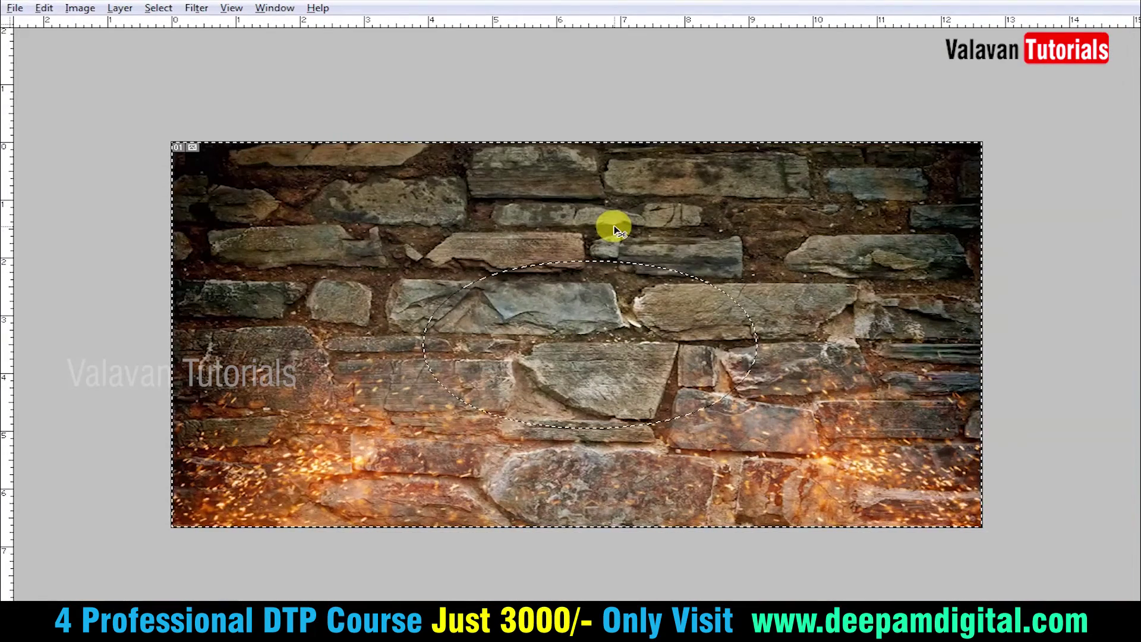
{"action": "key", "text": "ctrl+m"}
{"action": "mouse_move", "coordinate": [561, 268]}
{"action": "left_mouse_down"}
{"action": "mouse_move", "coordinate": [561, 295]}
{"action": "mouse_move", "coordinate": [551, 283]}
{"action": "left_mouse_up"}
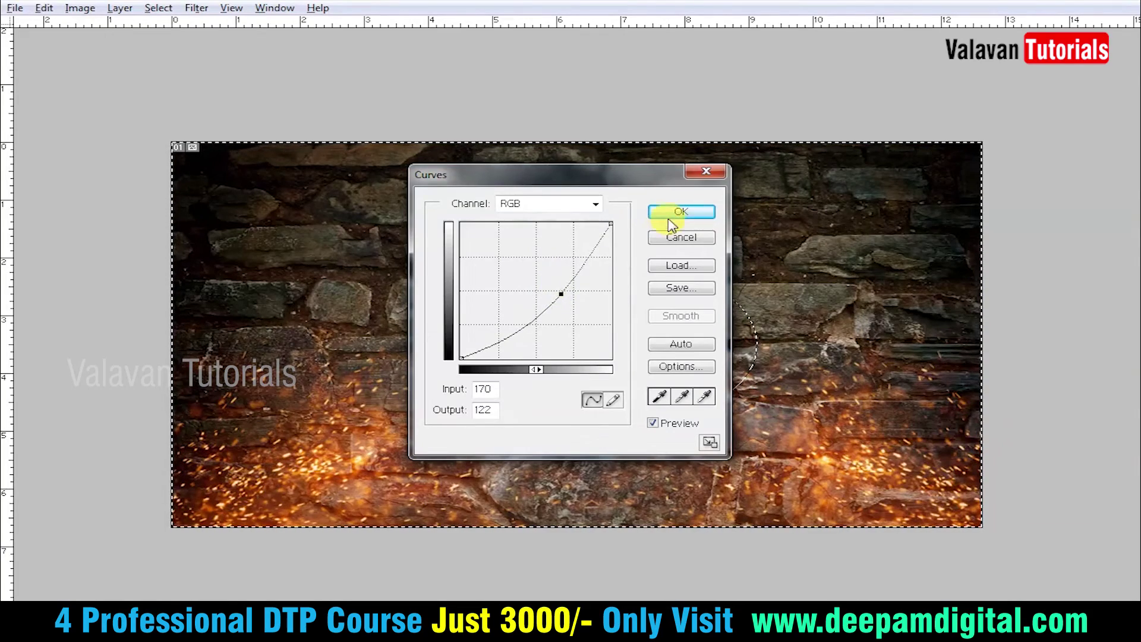
{"action": "left_click", "coordinate": [678, 213]}
{"action": "right_click", "coordinate": [663, 237]}
{"action": "left_click", "coordinate": [706, 256]}
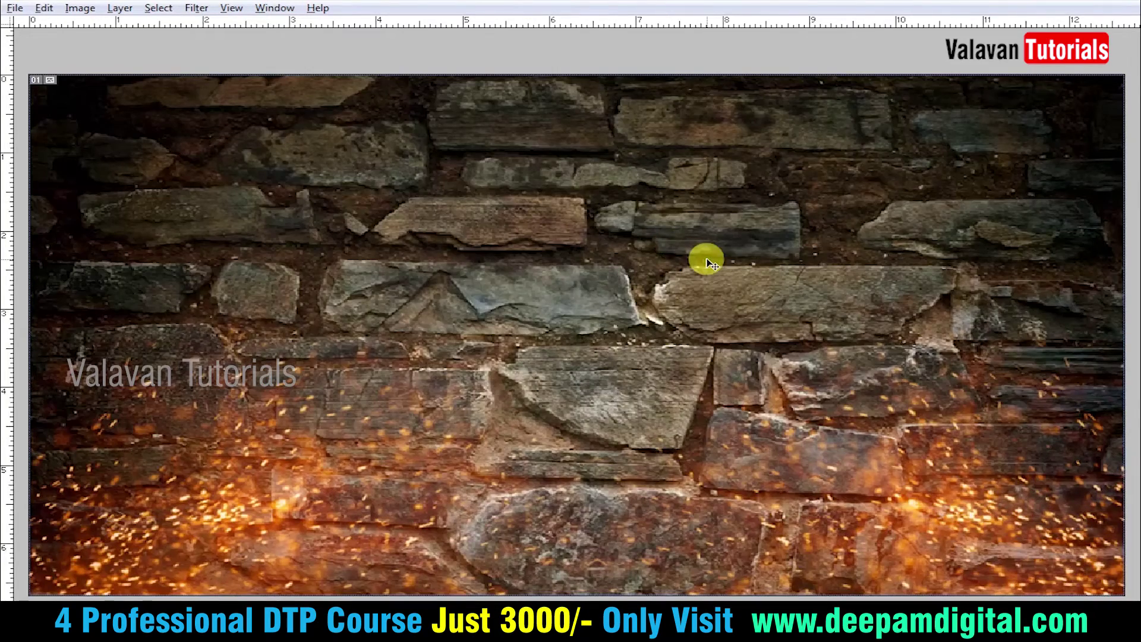
{"action": "key", "text": "ctrl+minus"}
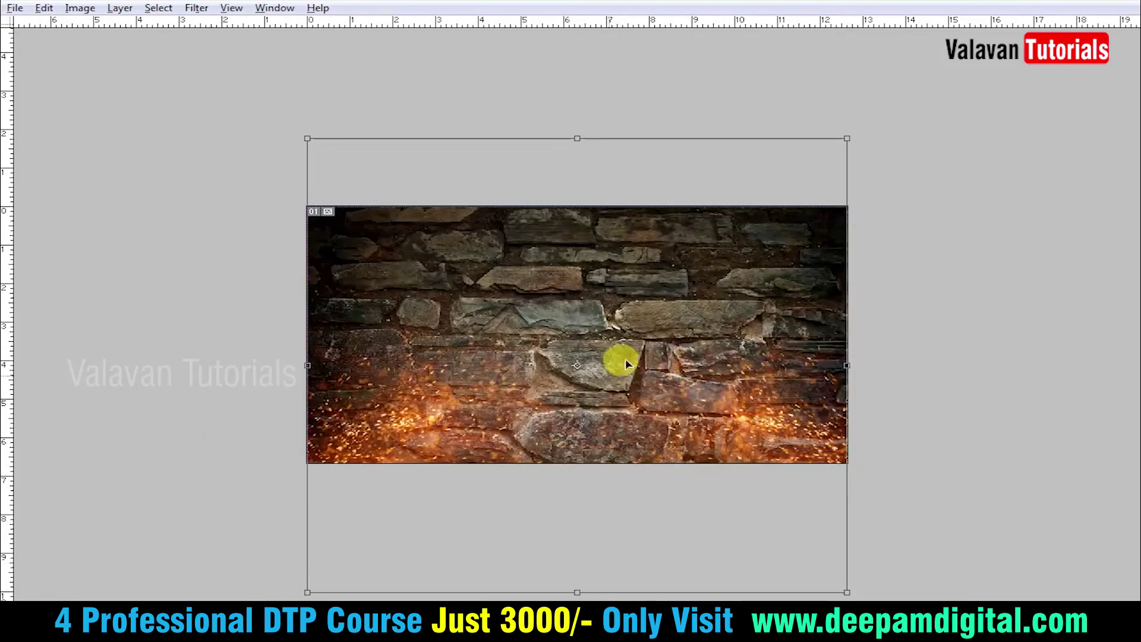
{"action": "key", "text": "ctrl+0"}
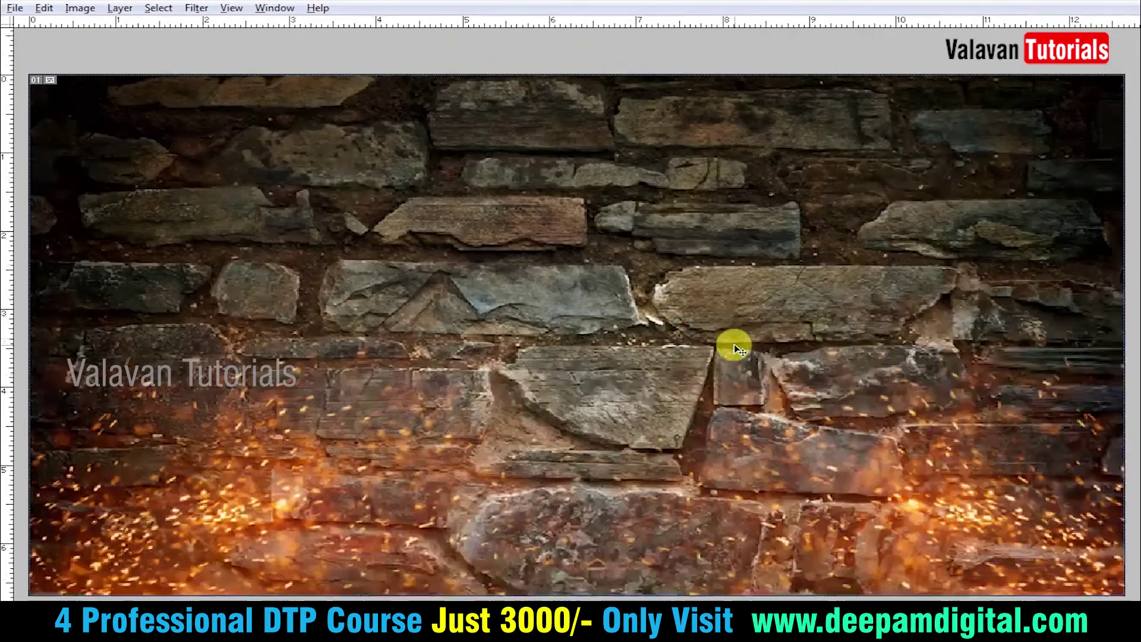
{"action": "key", "text": "ctrl+minus"}
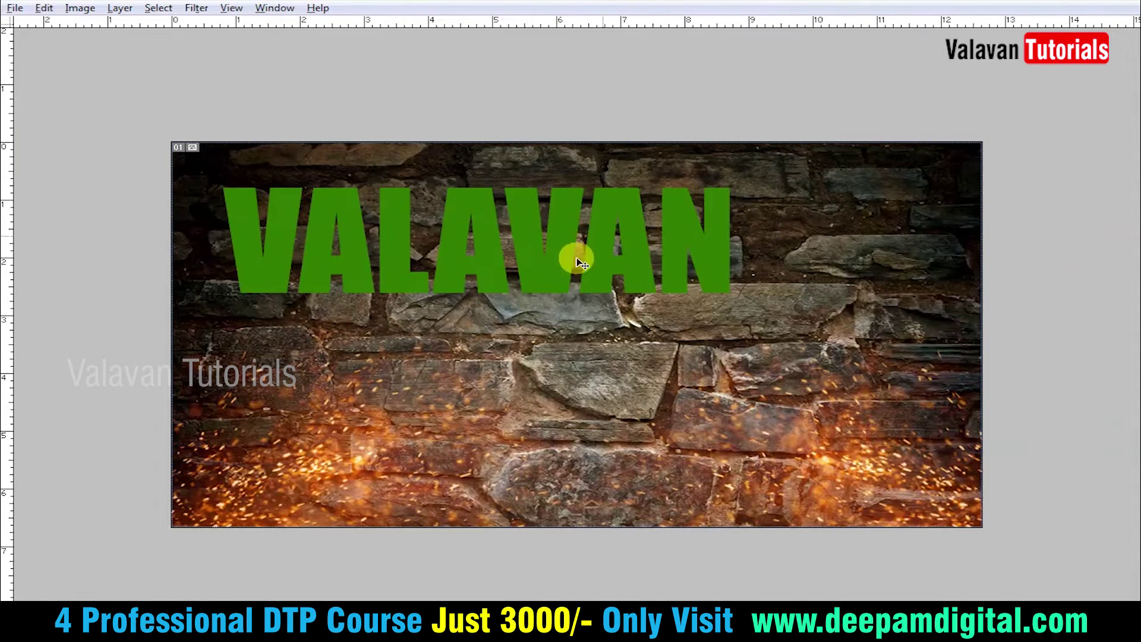
Move the VALAVAN text lower on the wall and enlarge it
{"action": "left_click_drag", "start_coordinate": [580, 262], "coordinate": [535, 331]}
{"action": "key", "text": "ctrl+t"}
{"action": "left_click_drag", "start_coordinate": [733, 248], "coordinate": [868, 256]}
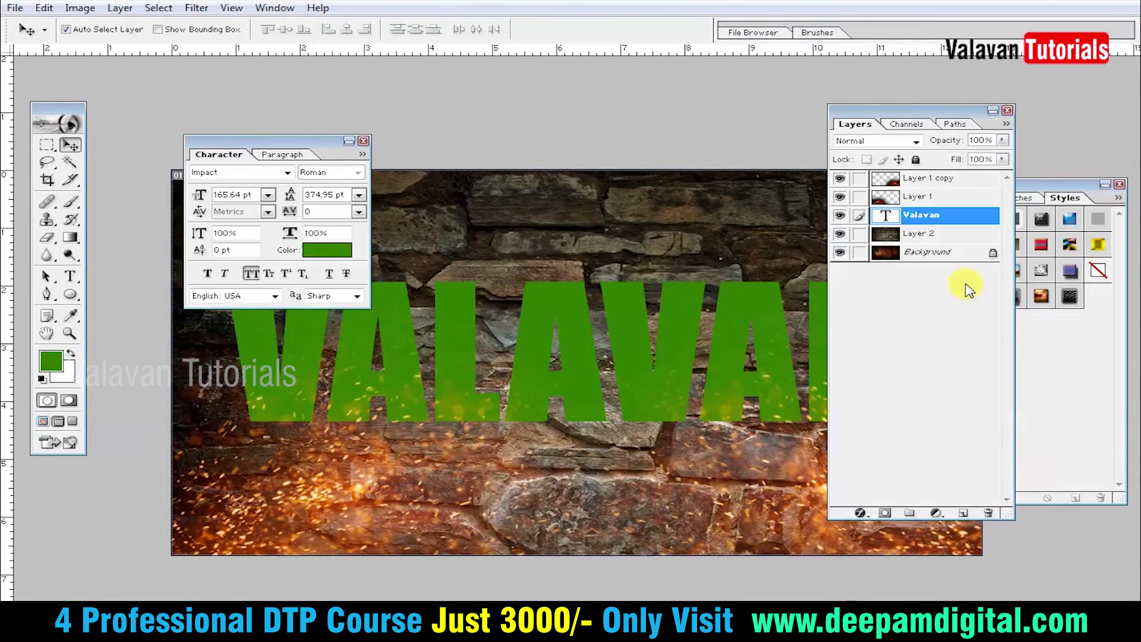
Apply the rusty metal preset style to VALAVAN and commit its final size
{"action": "left_click", "coordinate": [1054, 348]}
{"action": "left_click", "coordinate": [1040, 297]}
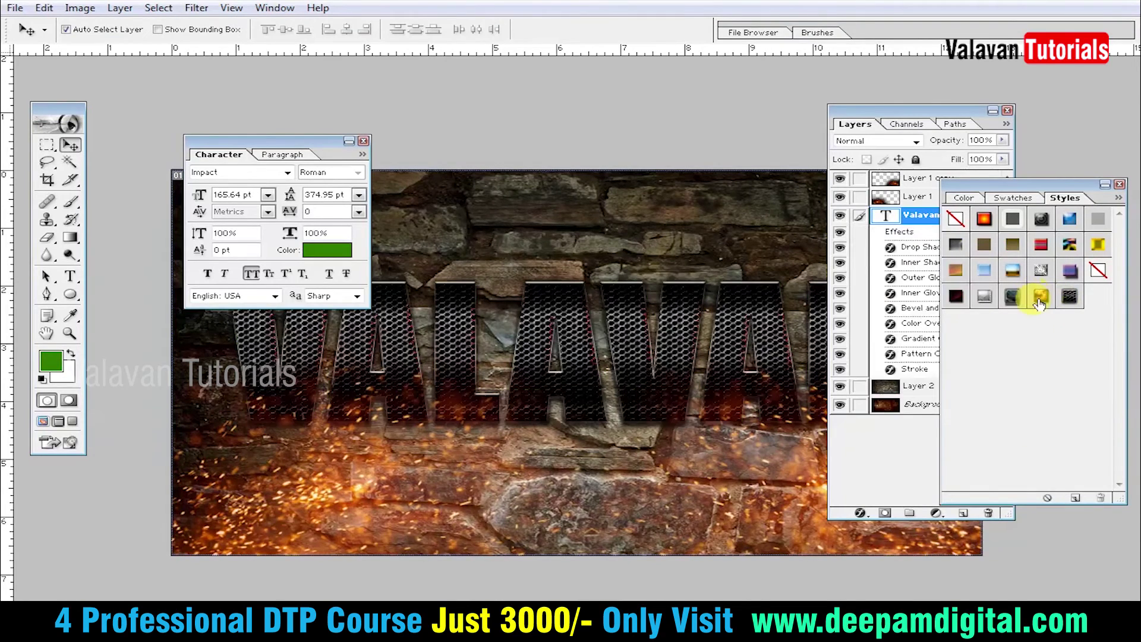
{"action": "key", "text": "Tab"}
{"action": "key", "text": "ctrl+t"}
{"action": "key", "text": "Return"}
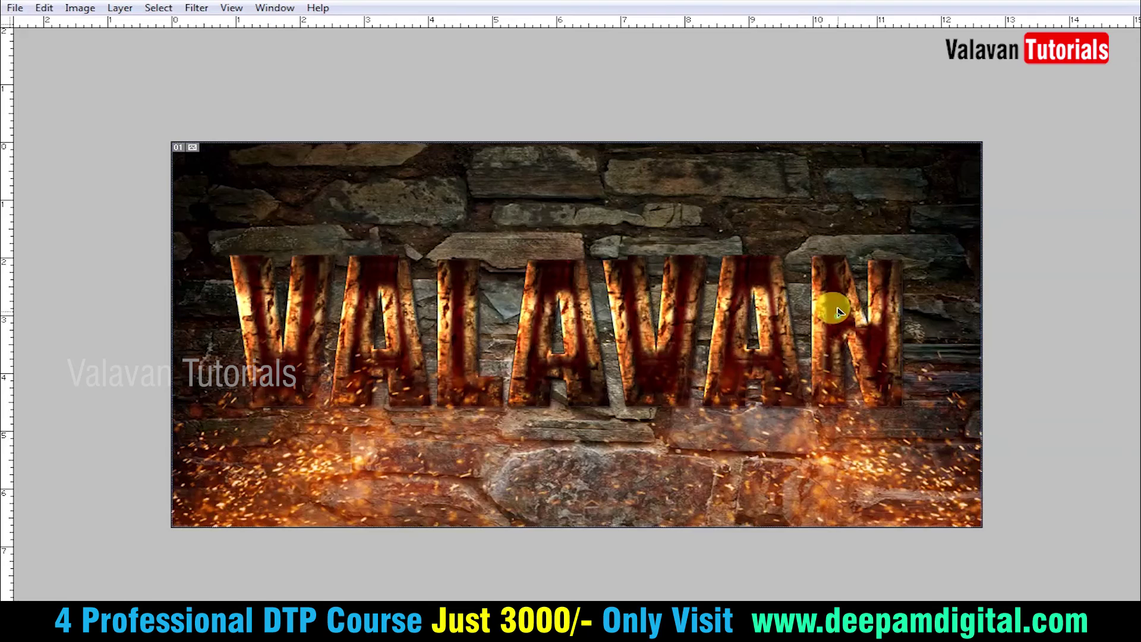